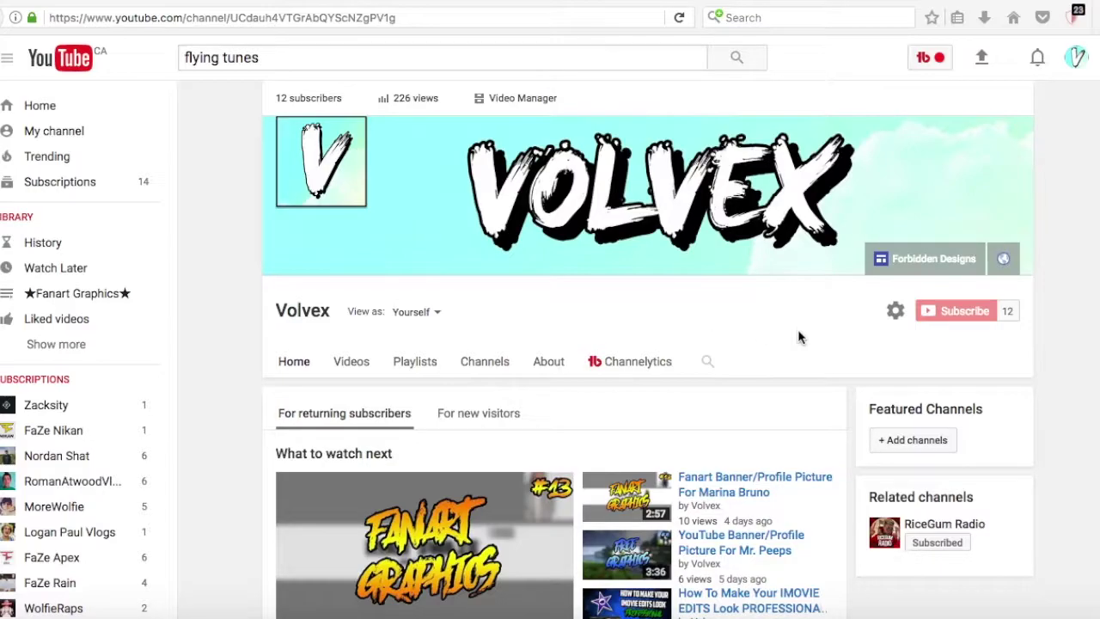
Open the Forbidden Designs graphics site from the link on the channel banner
click(933, 258)
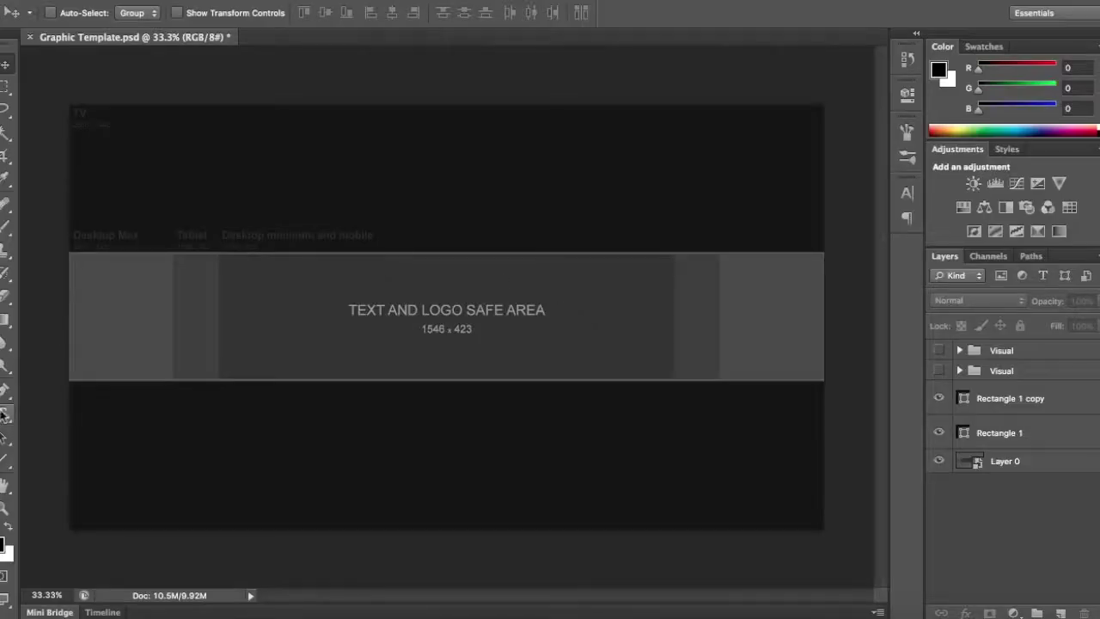
Add an enlarged 'Remus' text layer in Eclipse Demo, then search 'agar.io skins png'
click(112, 13)
click(146, 589)
click(315, 311)
text(Remus)
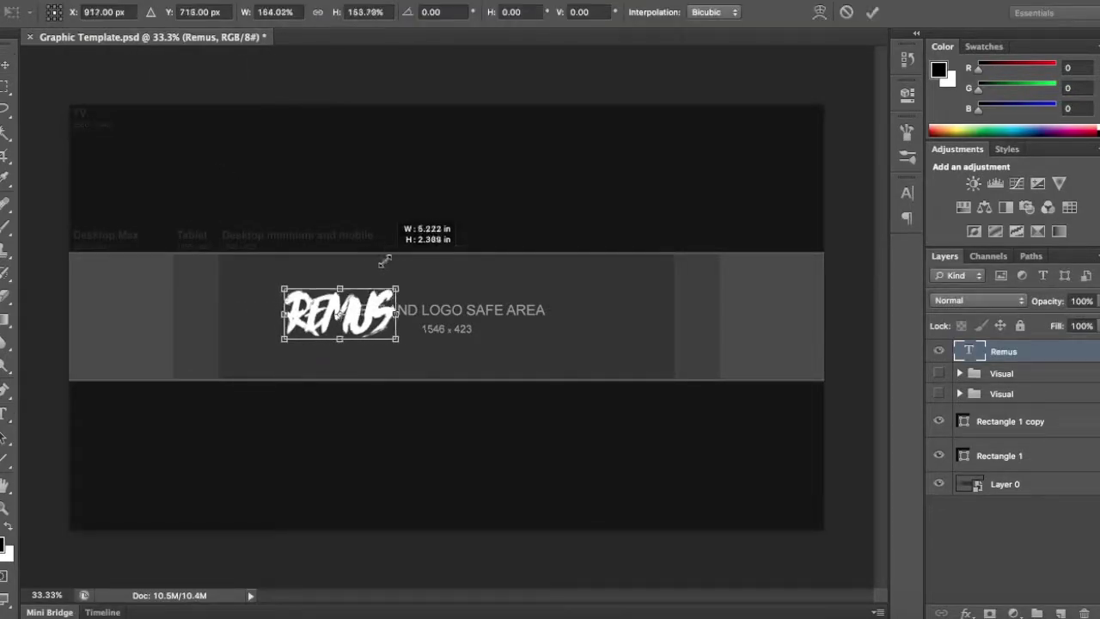
key(Return)
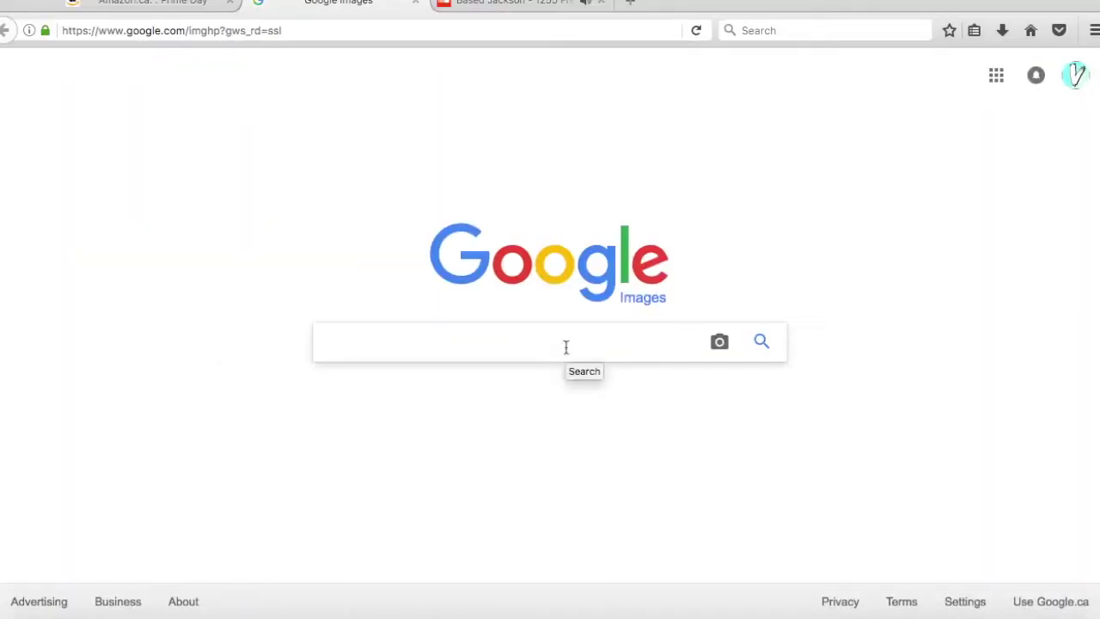
text(aga)
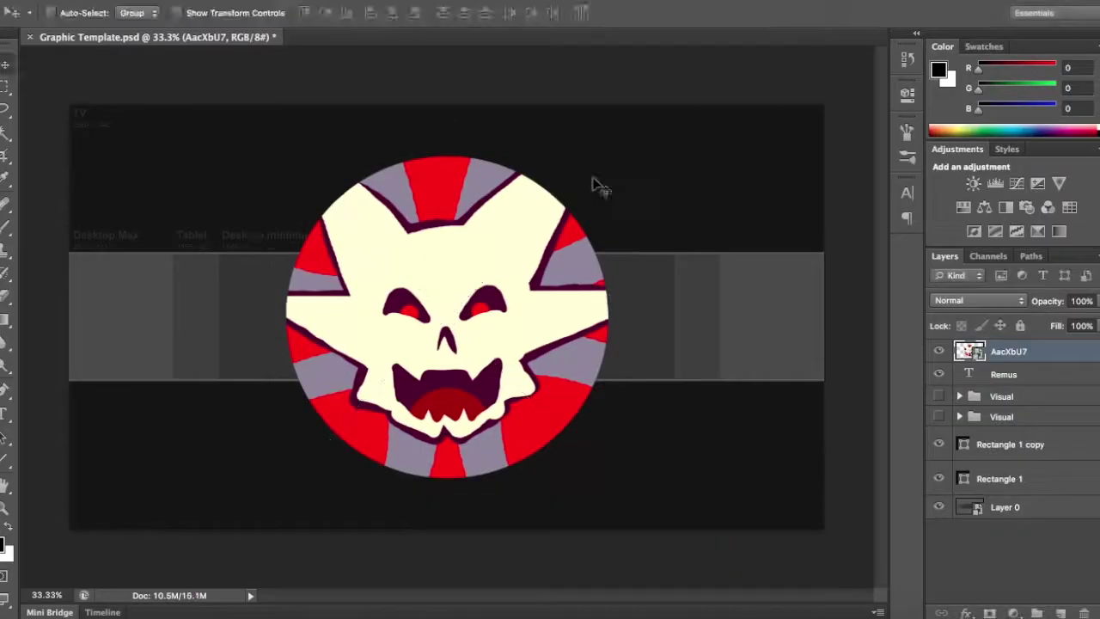
Shrink the skull image beside Remus, then save the full-size white grid agar.io background
drag(597, 183, 641, 294)
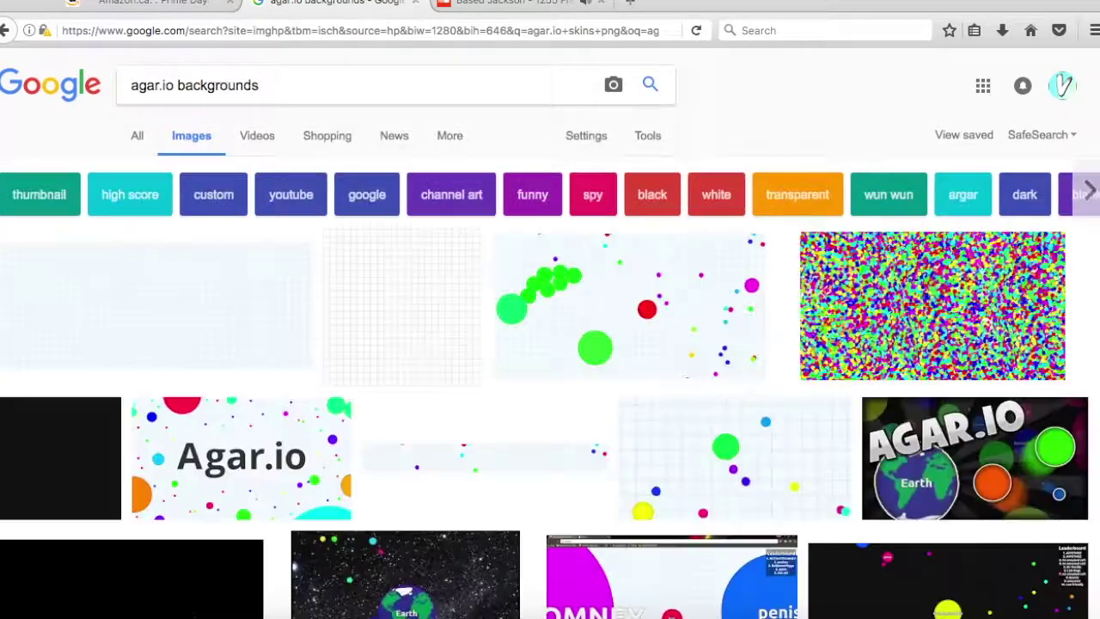
click(430, 316)
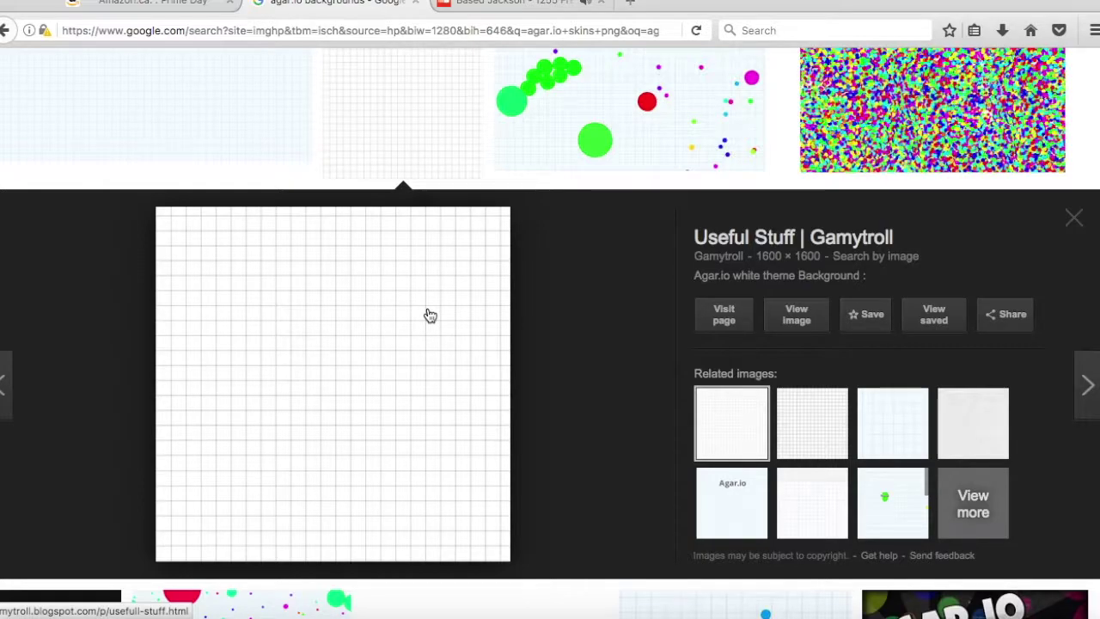
click(782, 338)
right_click(683, 327)
click(728, 393)
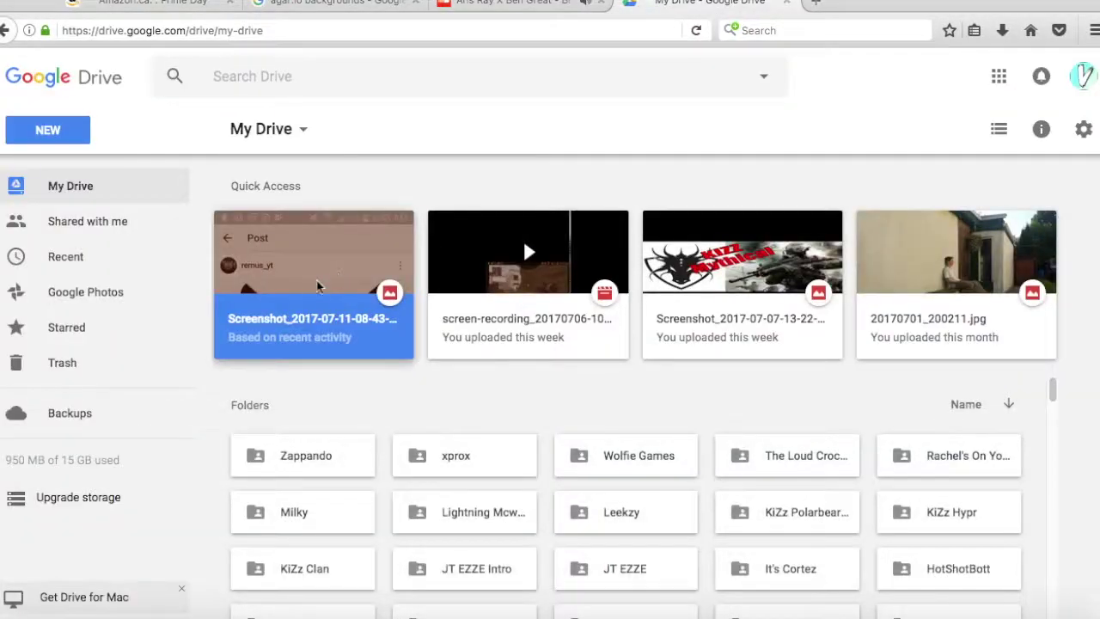
Download the wolf logo screenshot and place it into the banner
double_click(317, 287)
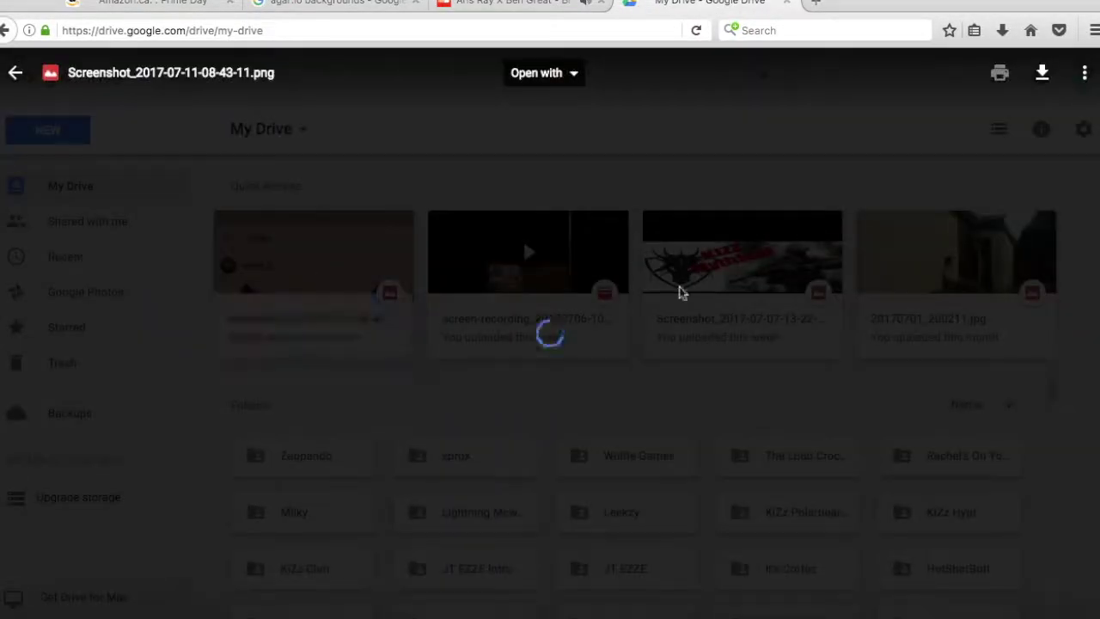
click(1041, 72)
click(690, 410)
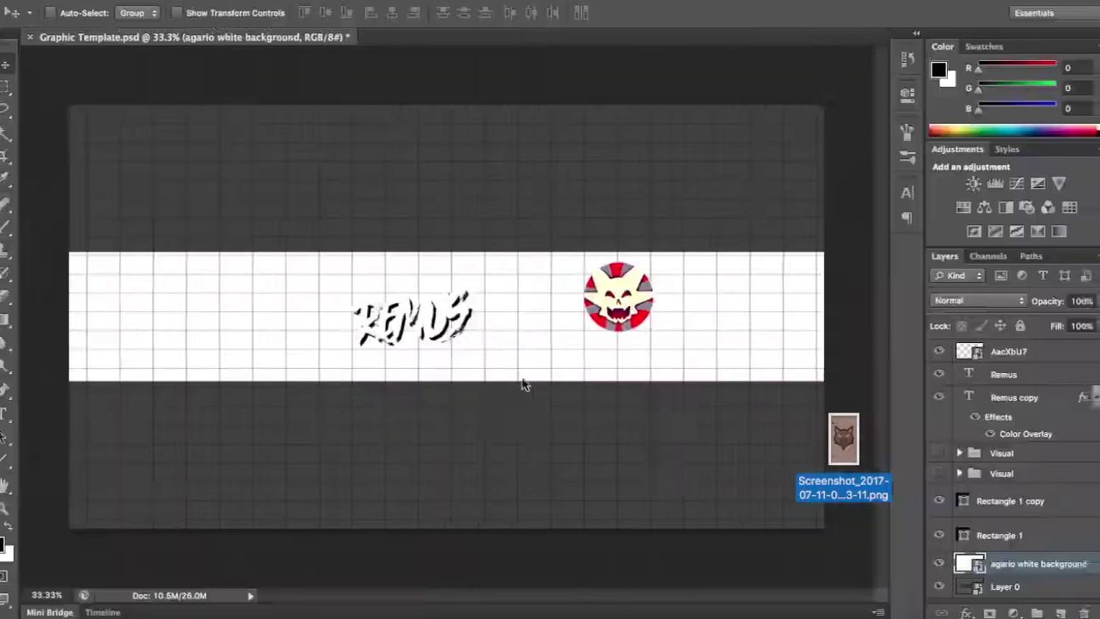
drag(847, 454, 541, 263)
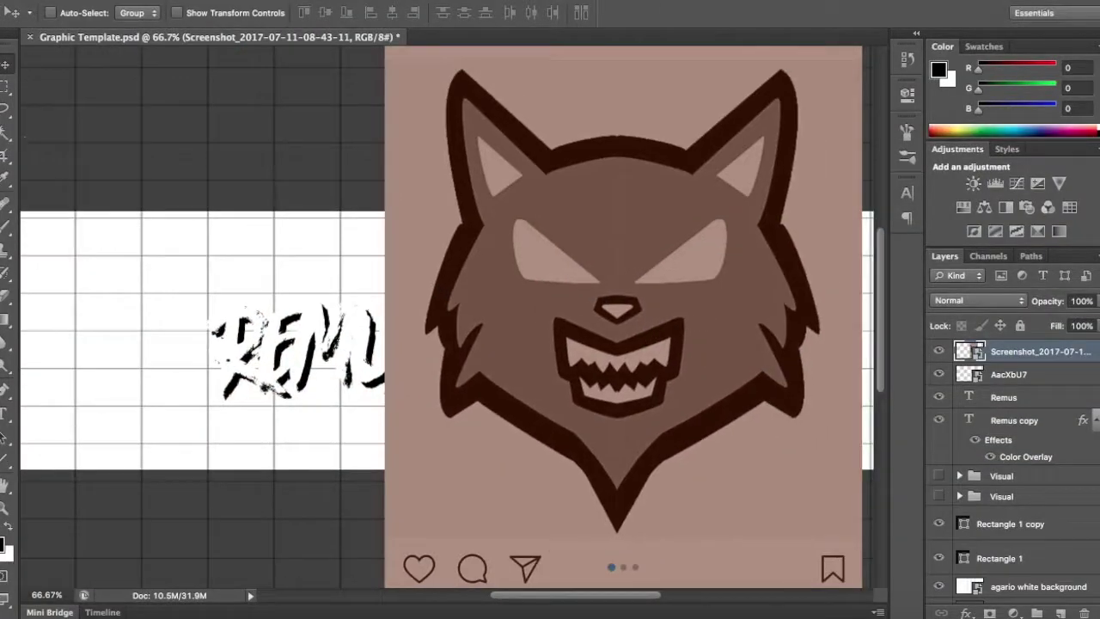
right_click(634, 224)
key(Escape)
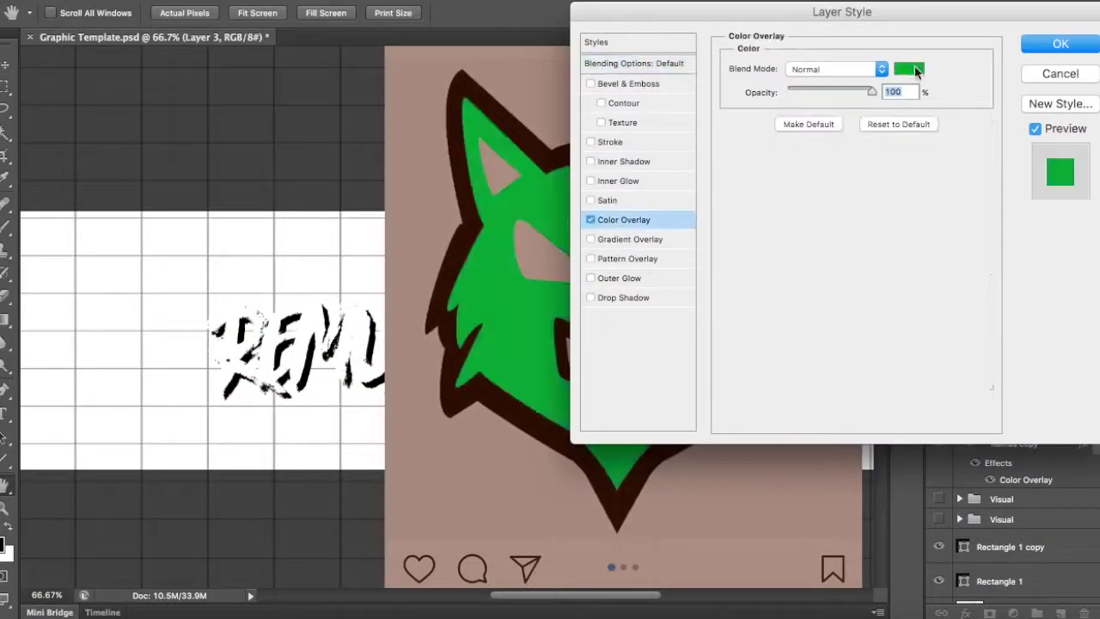
Recolour the wolf with a dark grey face and white eyes and teeth, copying the outline
click(781, 71)
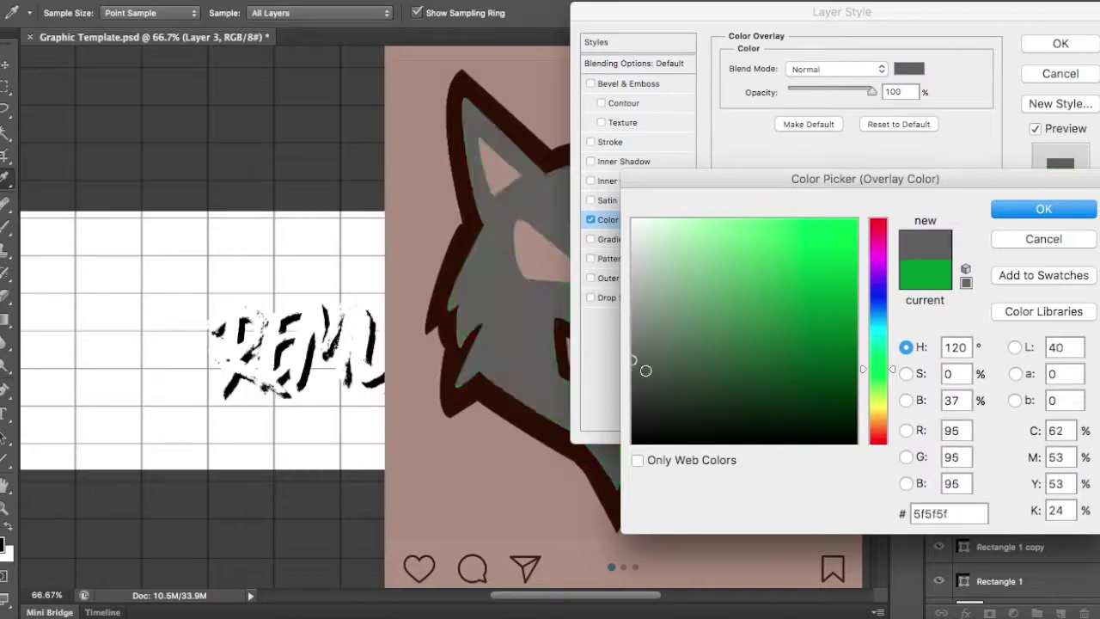
drag(644, 365, 633, 384)
click(1041, 209)
click(1032, 46)
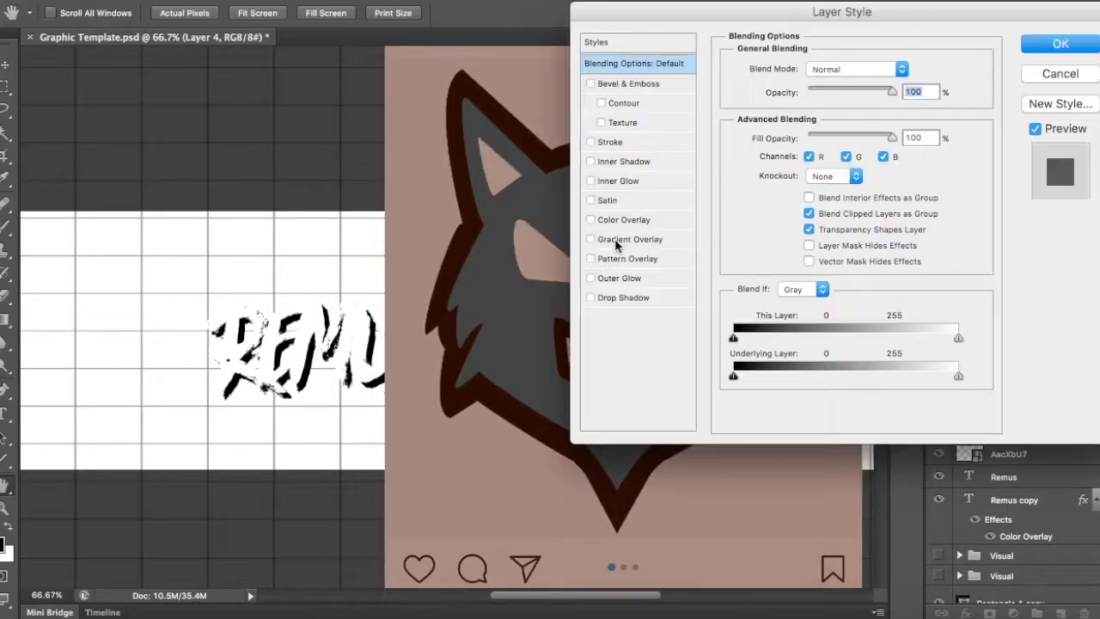
click(634, 219)
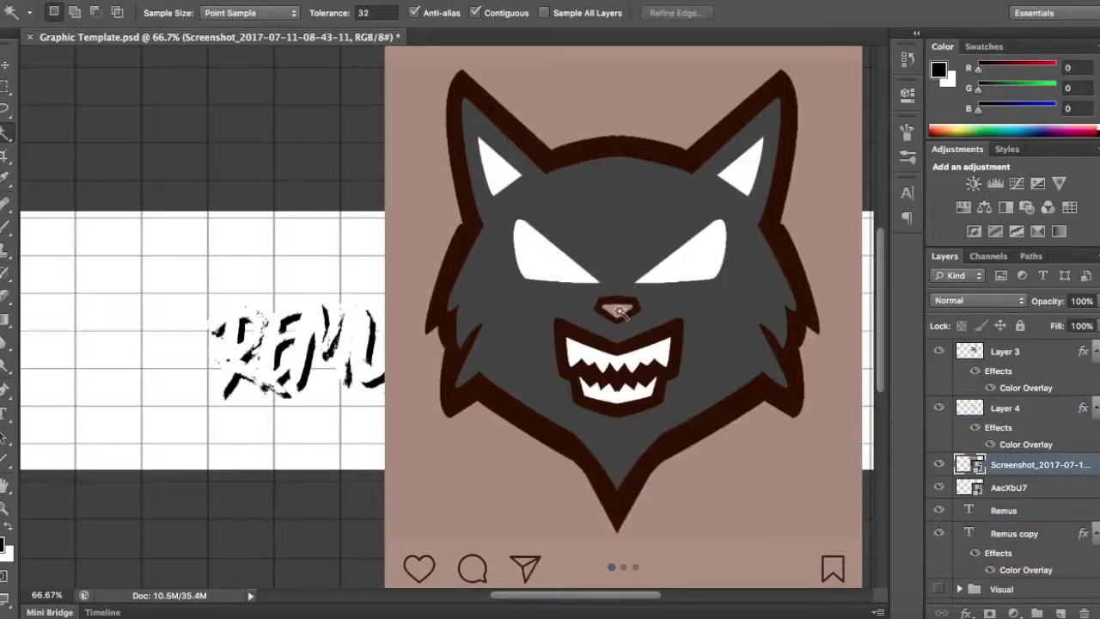
key(ctrl+j)
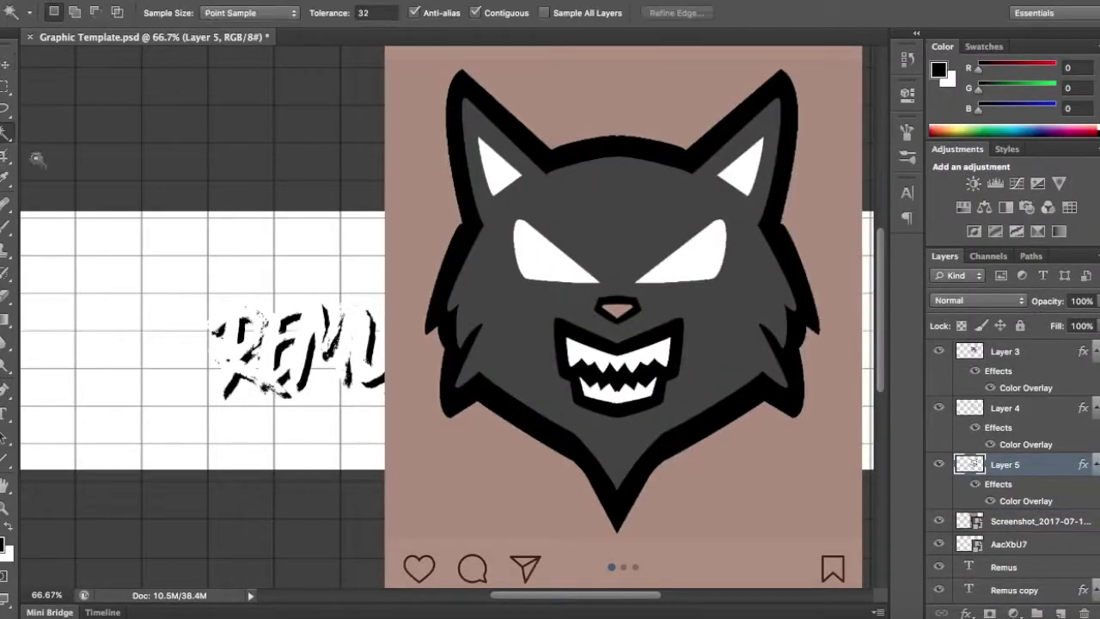
Rasterize the wolf screenshot layer and erase the leftover post strip, icons and dots
click(1040, 520)
click(688, 214)
right_click(1040, 521)
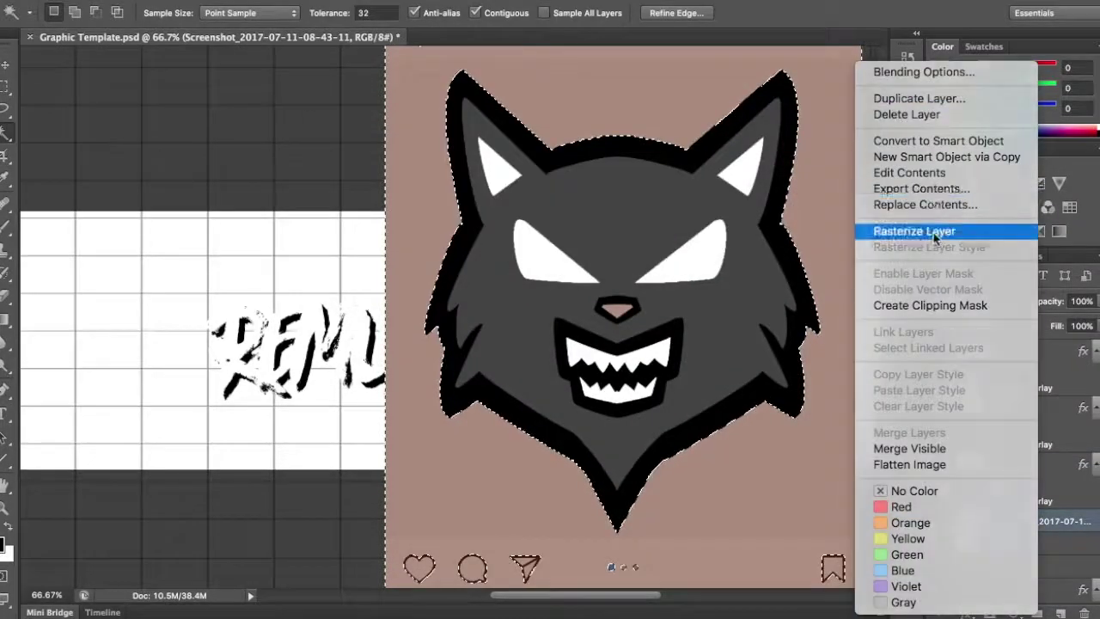
click(926, 228)
key(ctrl+minus)
key(e)
click(57, 12)
drag(76, 49, 177, 49)
key(Return)
drag(455, 129, 598, 148)
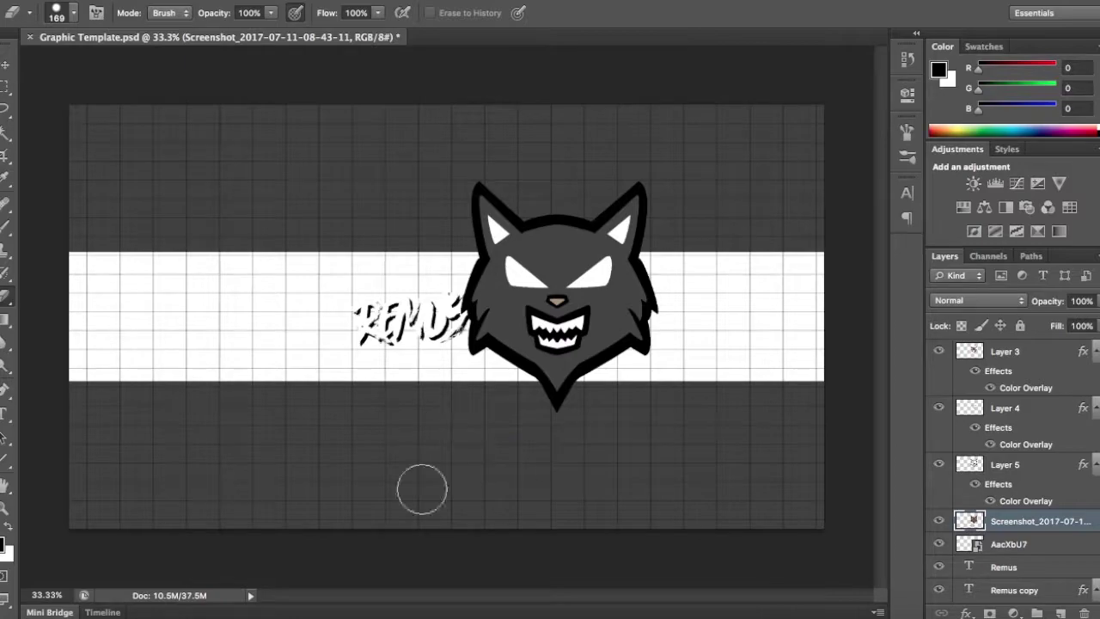
Merge the wolf layers into one and shrink it to sit right of Remus
key(ctrl+plus)
shift+click(1032, 353)
key(ctrl+e)
key(ctrl+t)
drag(481, 116, 559, 240)
key(Return)
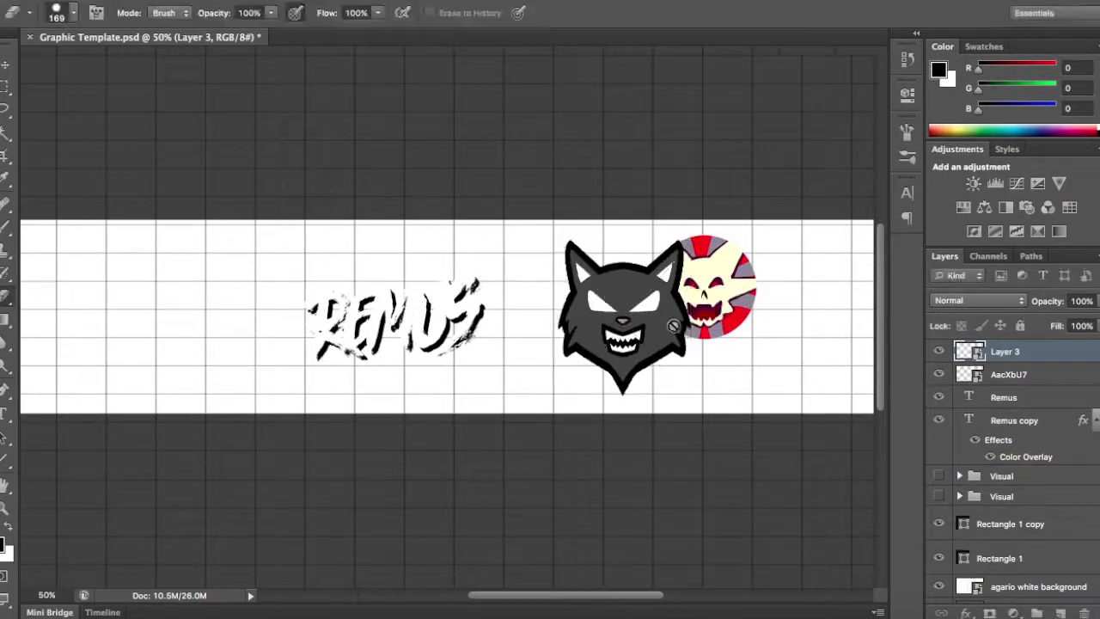
Delete the skull image layer and enlarge the Remus text
click(1024, 380)
key(Delete)
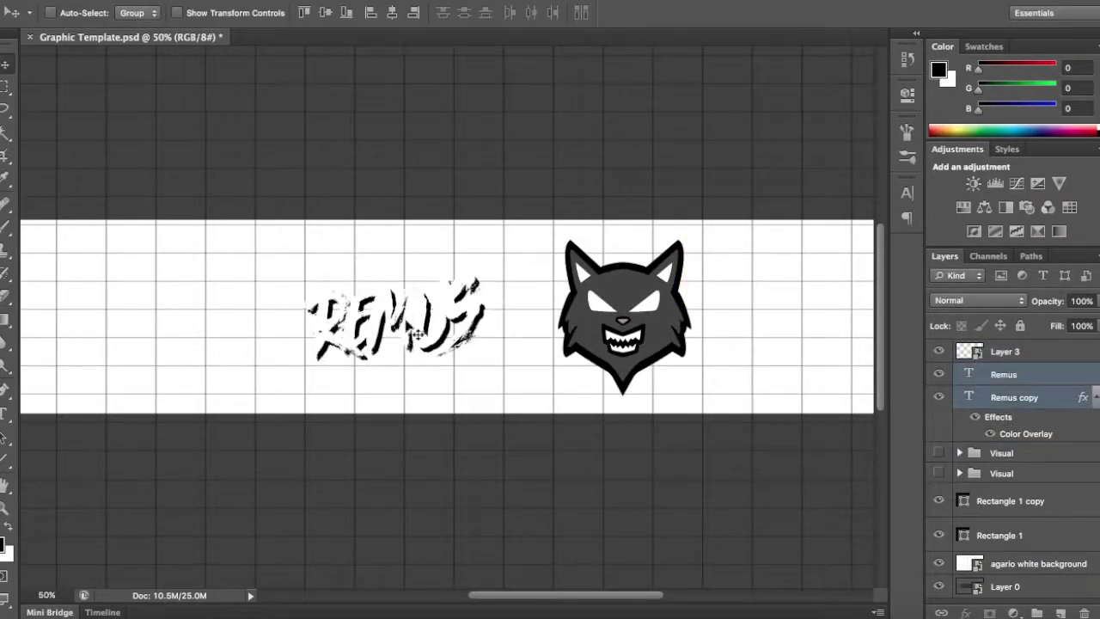
key(ctrl+t)
key(Return)
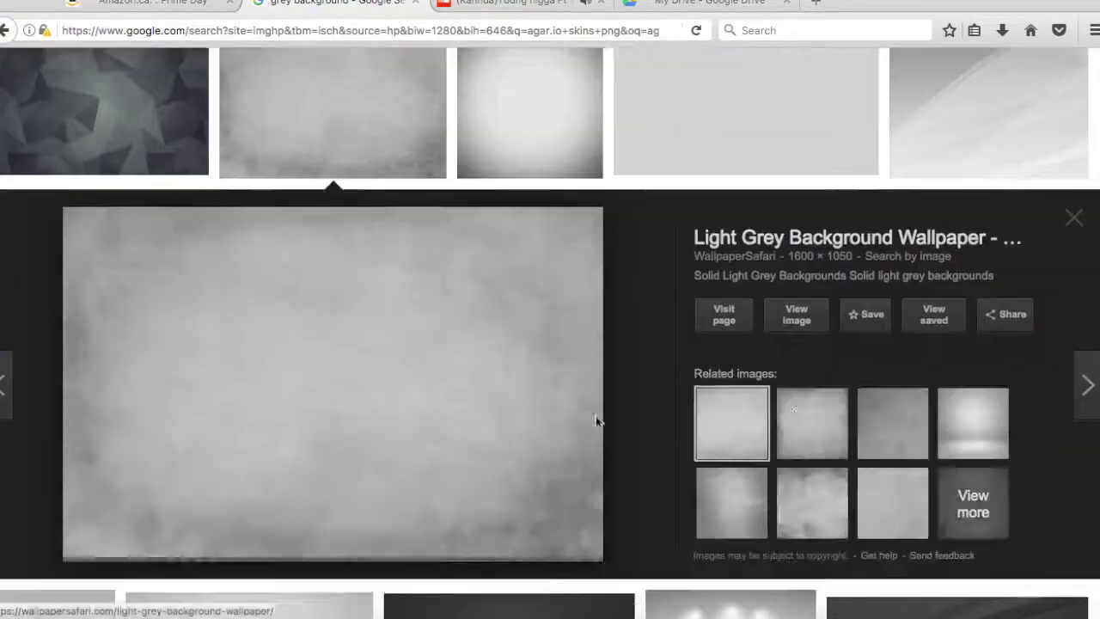
Browse grey background images, previewing the dark concrete and grey polygon wallpaper
click(877, 434)
click(120, 155)
click(918, 423)
click(754, 514)
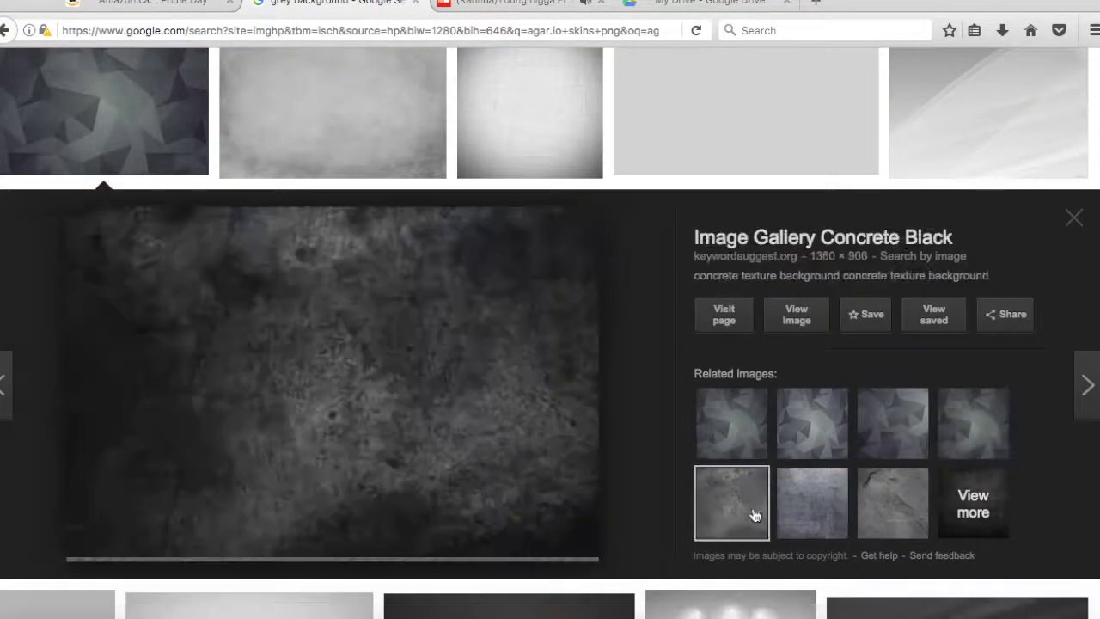
click(816, 430)
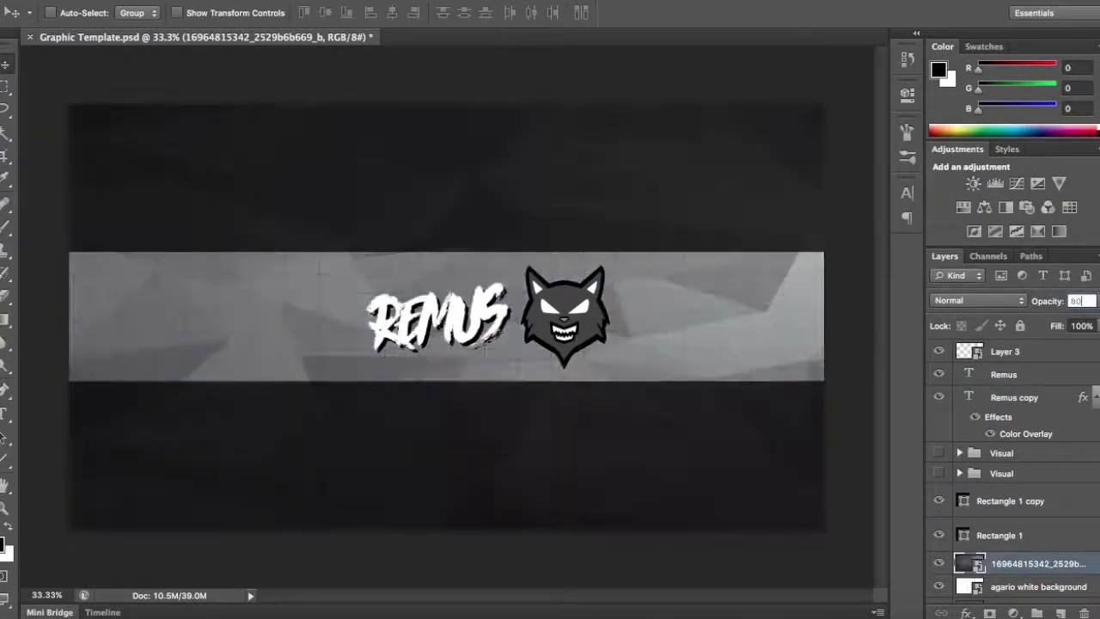
Give the wolf a drop shadow and Remus a gradient overlay
scroll(995, 485, down, 1)
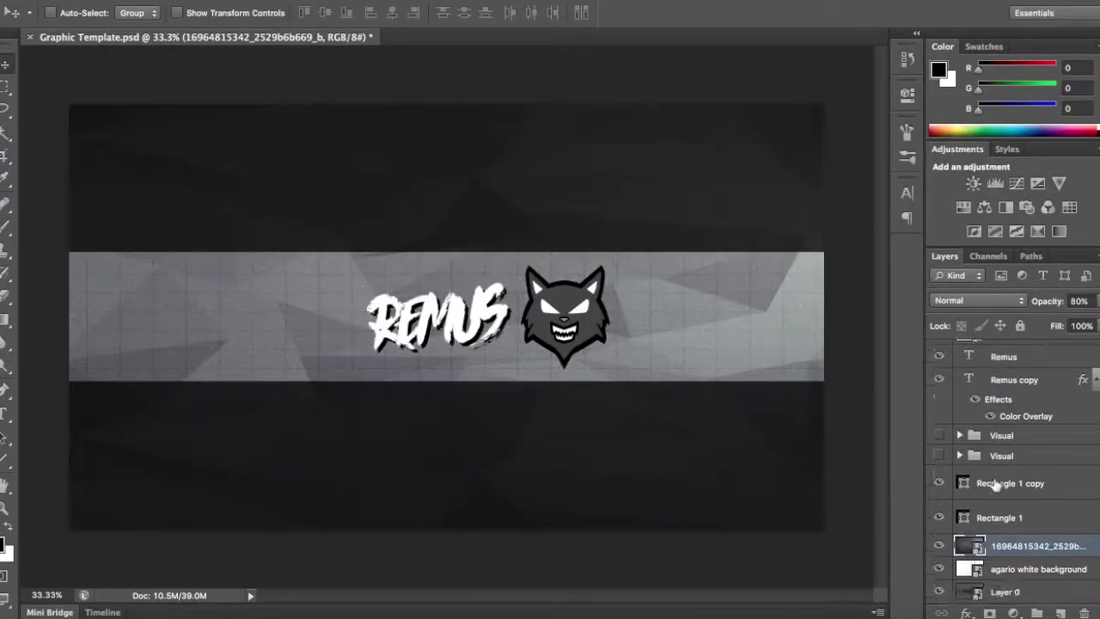
click(939, 351)
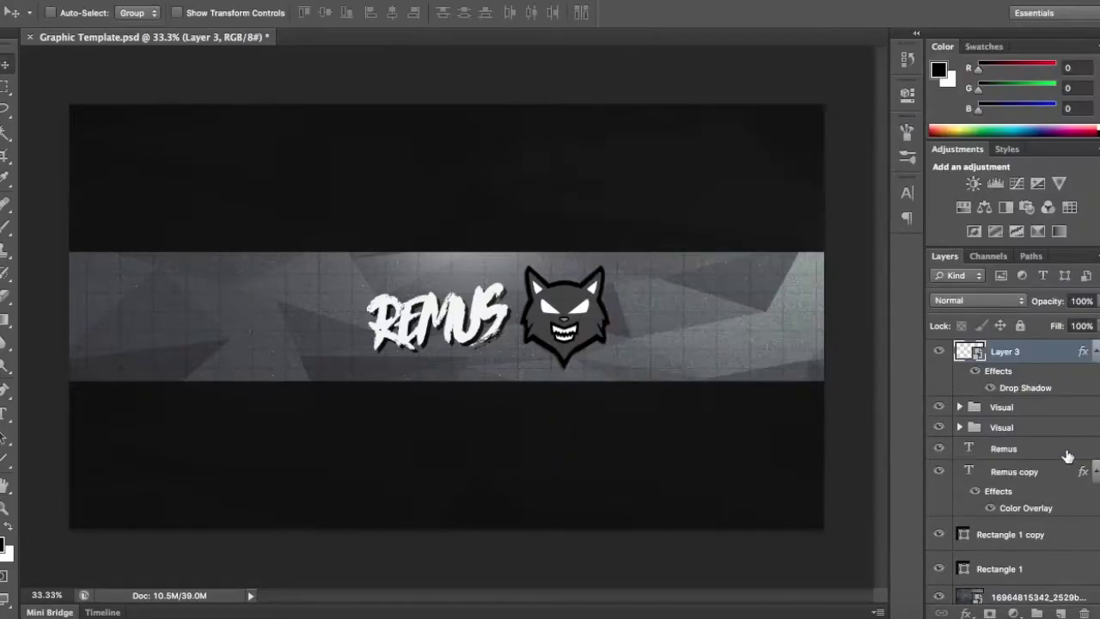
click(1060, 447)
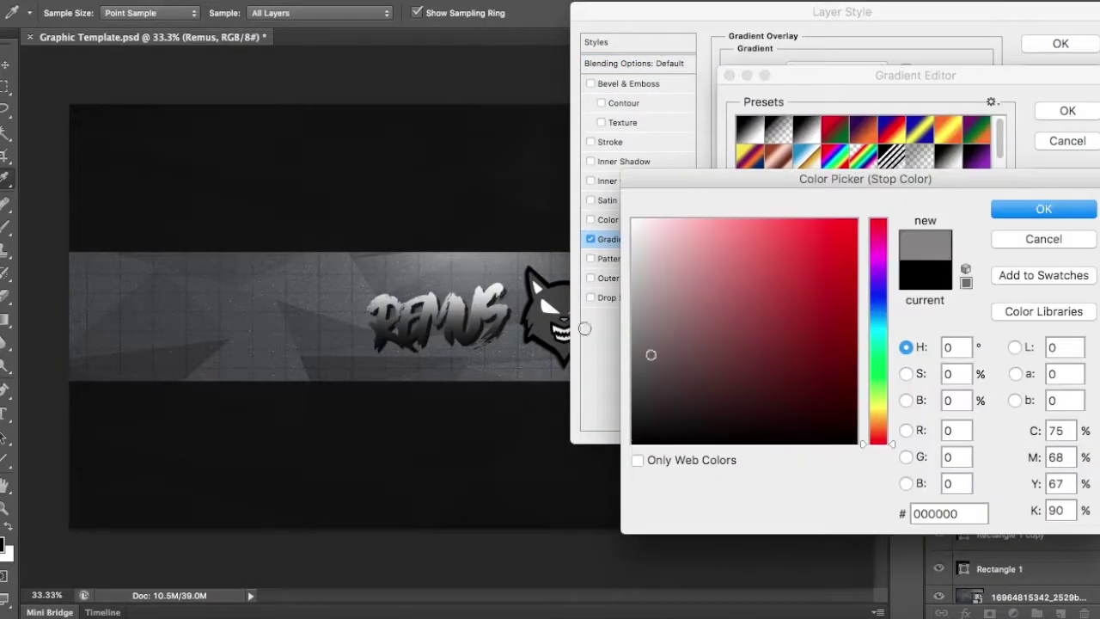
click(1071, 215)
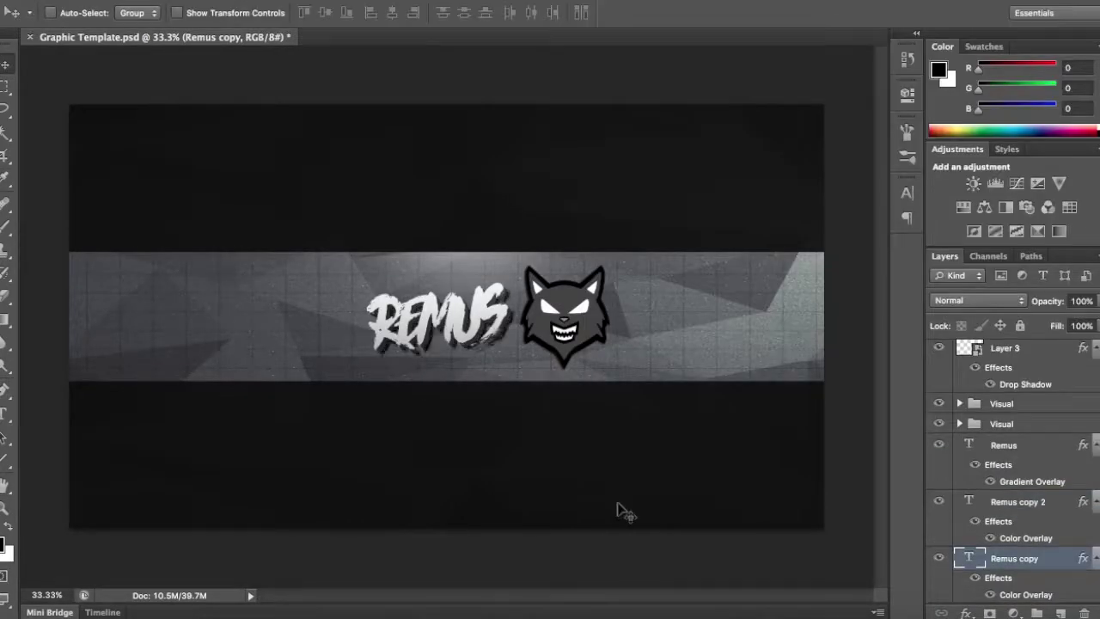
Show the grey polygon texture behind the banner and toggle the Visual groups
click(959, 428)
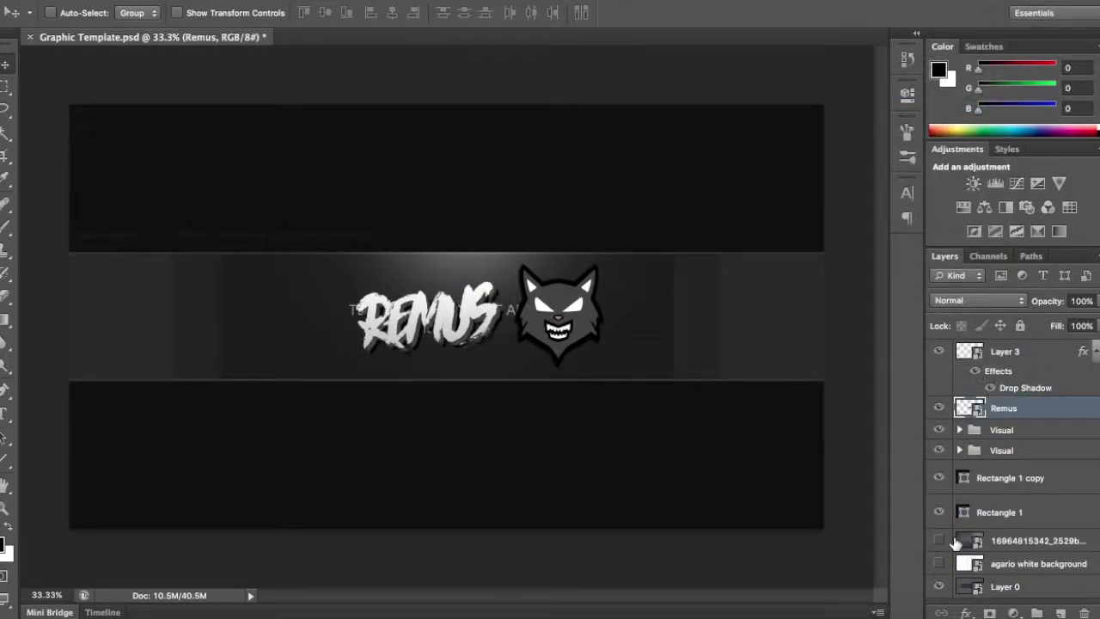
click(938, 541)
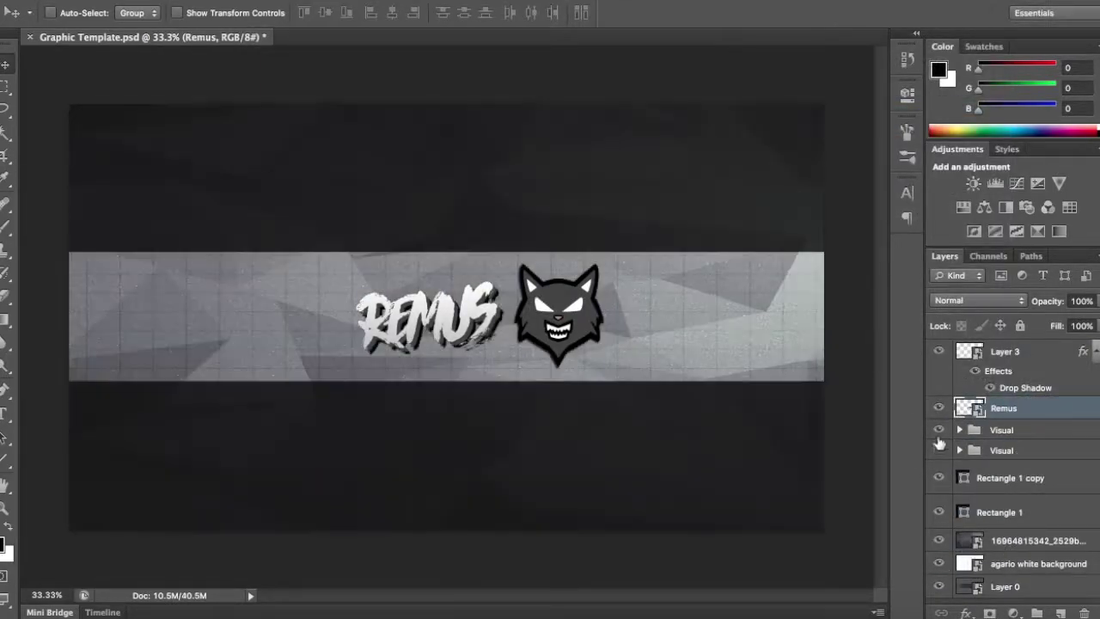
click(960, 430)
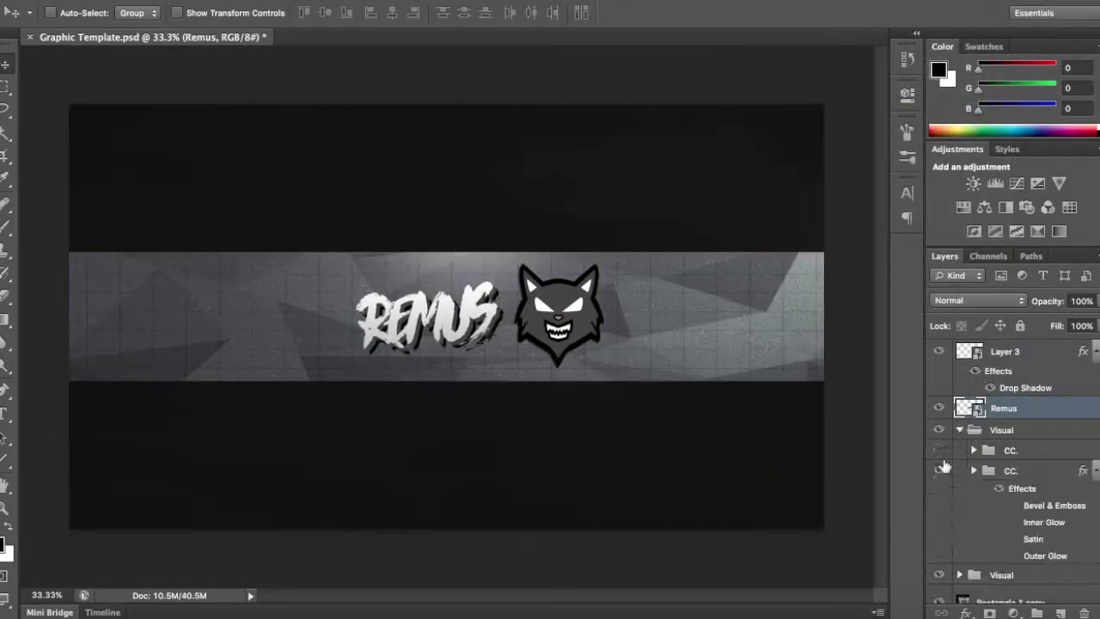
click(959, 430)
Hide the Curves 1 adjustment in the Visual group and select Brightness/Contrast 1
click(959, 449)
click(939, 494)
click(954, 516)
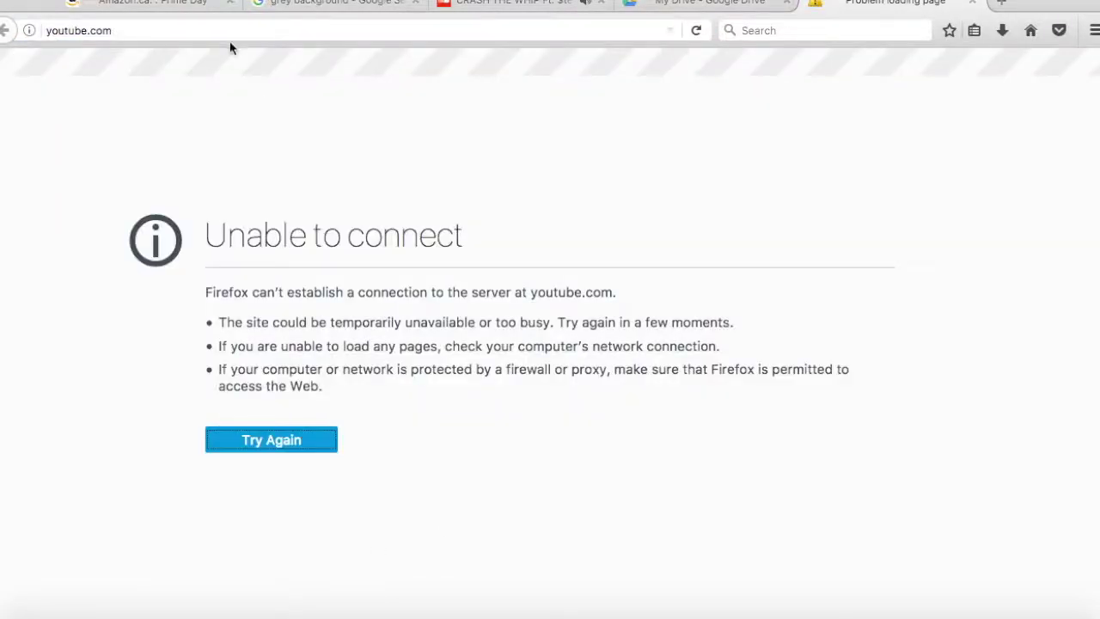
click(232, 30)
text(y)
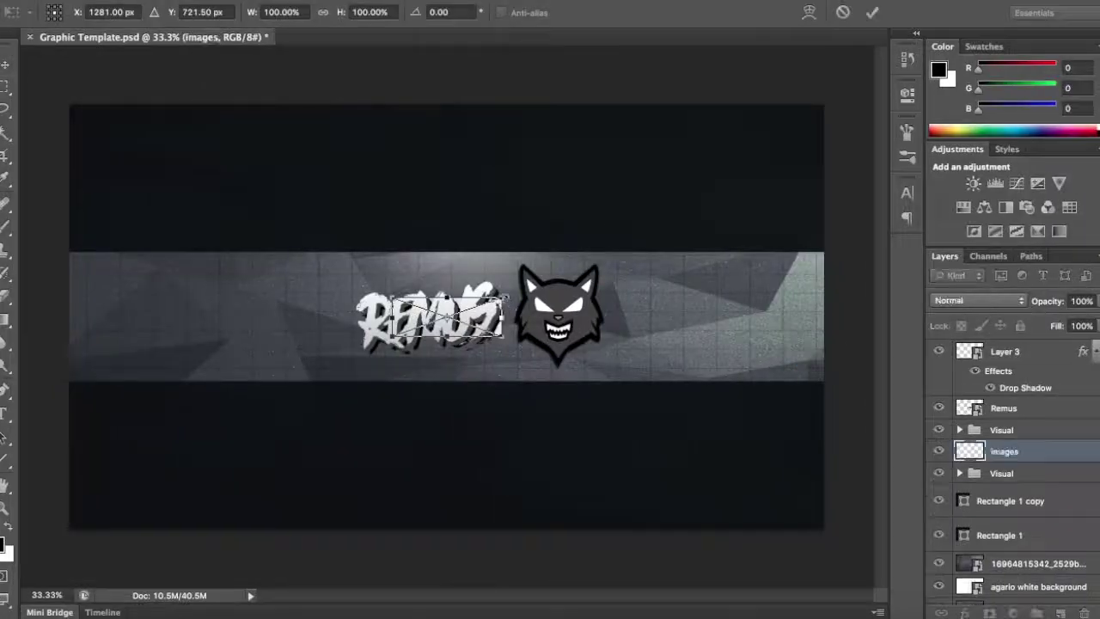
Stretch the grey texture over the canvas, move it below the polygon, set 10% opacity
drag(391, 335, 54, 528)
key(Return)
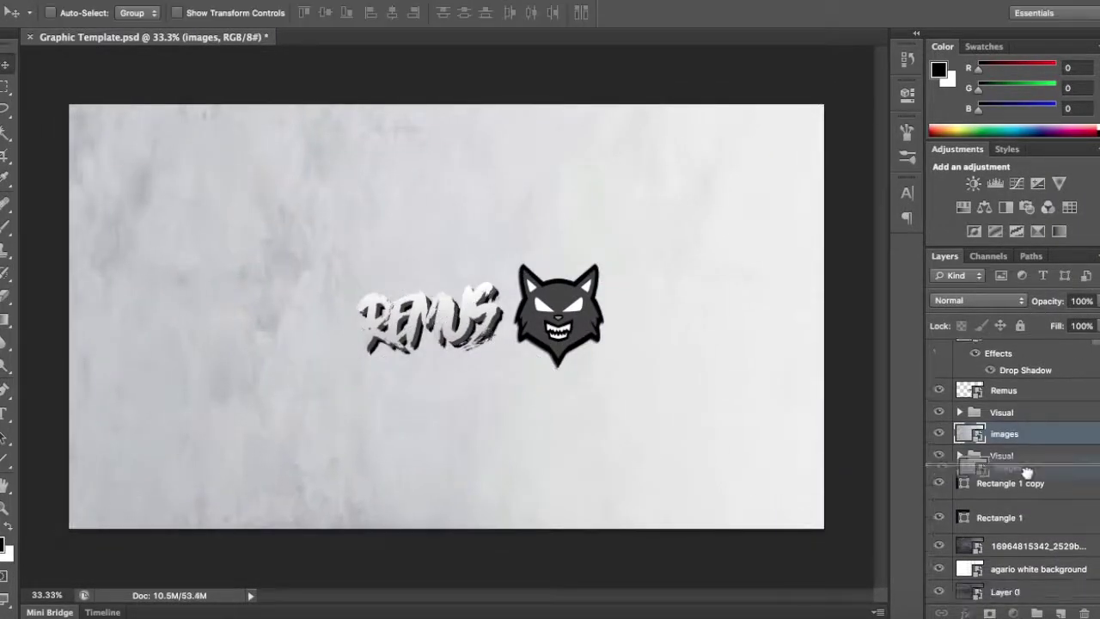
drag(1003, 451, 1006, 524)
click(1078, 302)
text(80)
text(10)
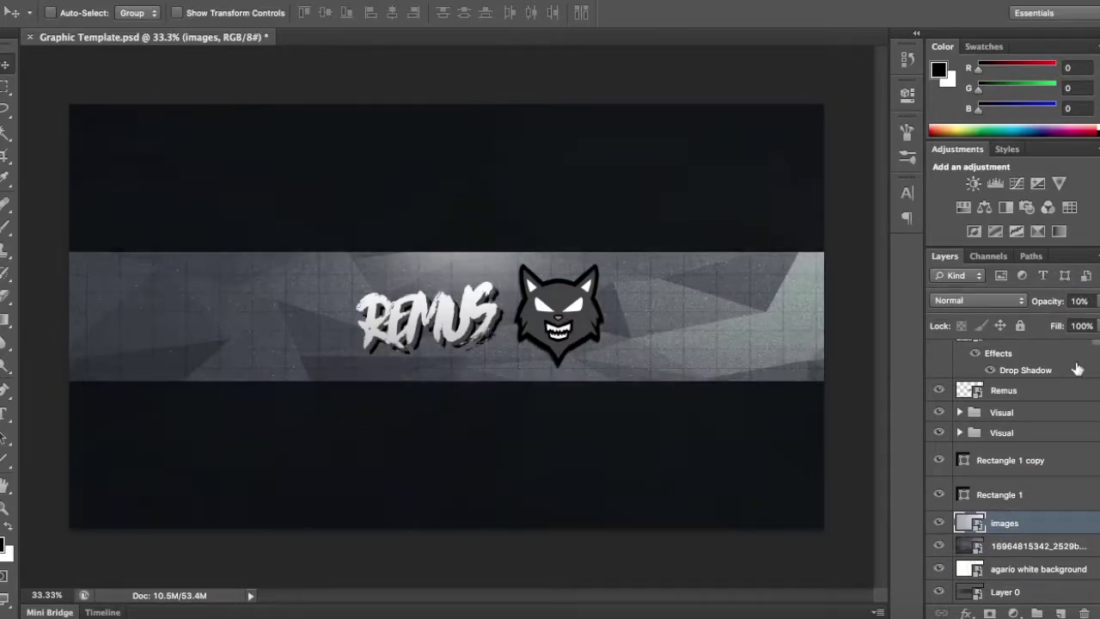
In the REMUS layer style, try a grey outer glow, then turn the glow back off
scroll(1077, 368, up, 1)
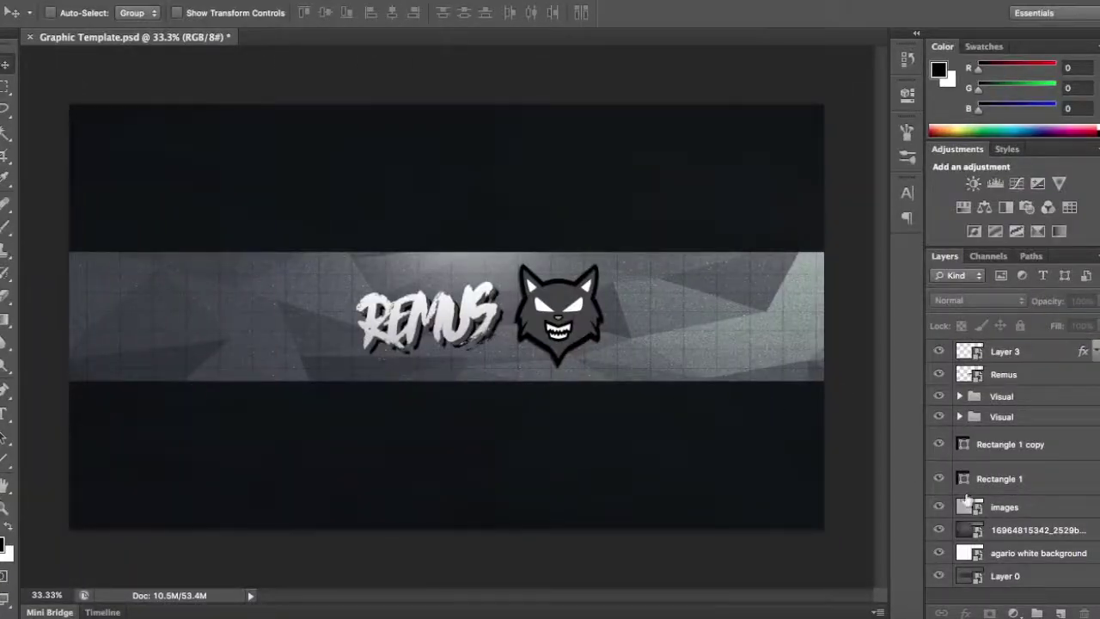
click(928, 558)
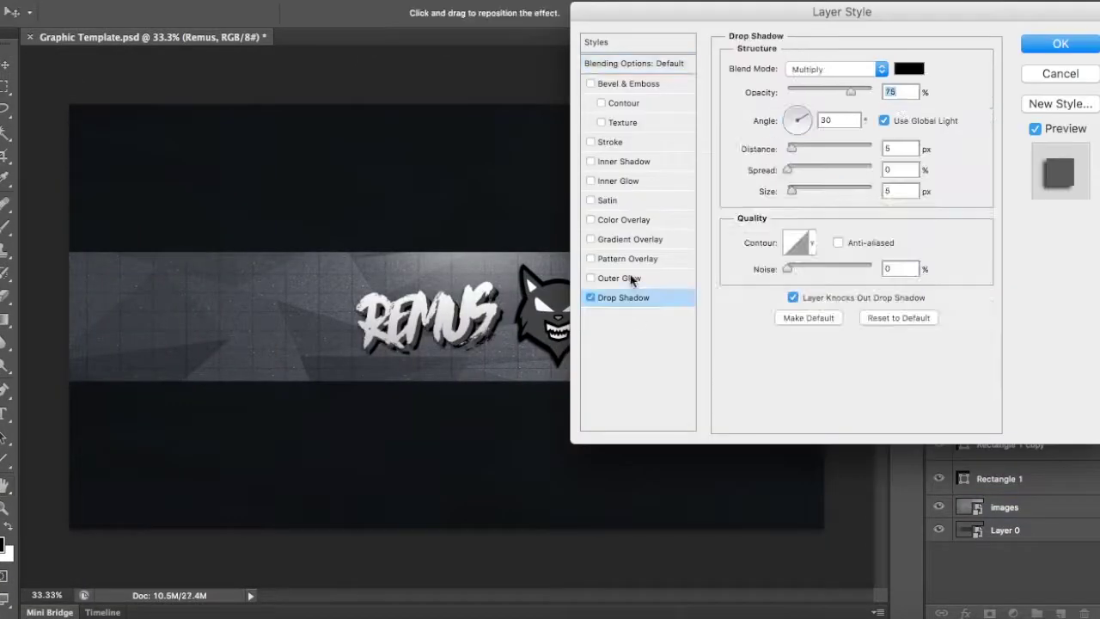
click(632, 278)
click(767, 134)
key(Return)
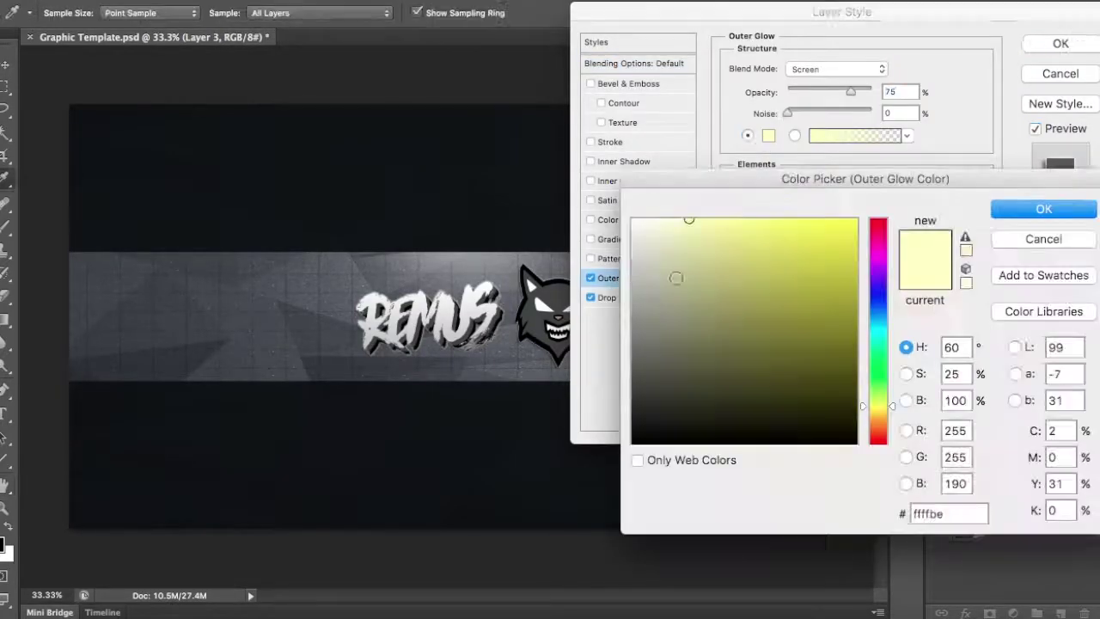
click(783, 354)
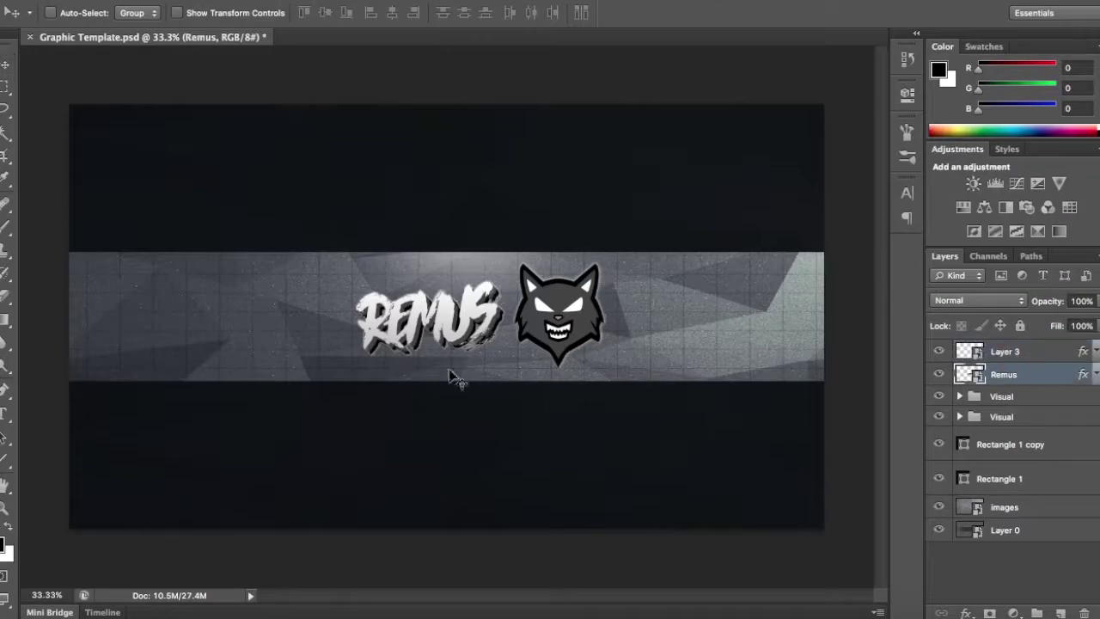
Hide the images layer and search Google Images for agar.io youtube channel, then agar.io backgrounds
click(1032, 361)
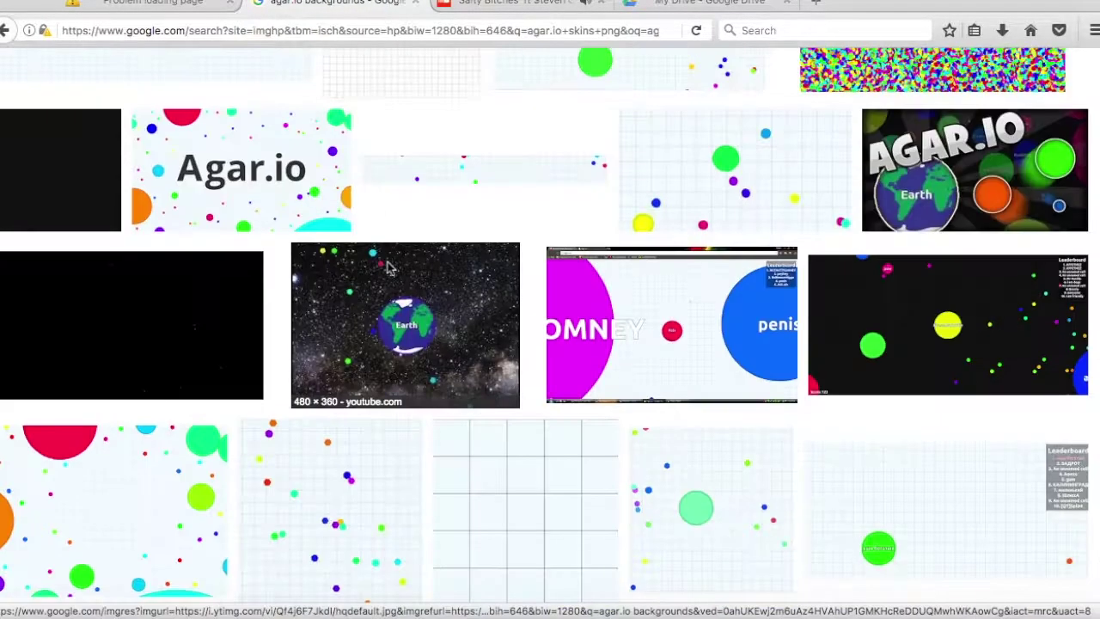
scroll(142, 79, up, 4)
key(Return)
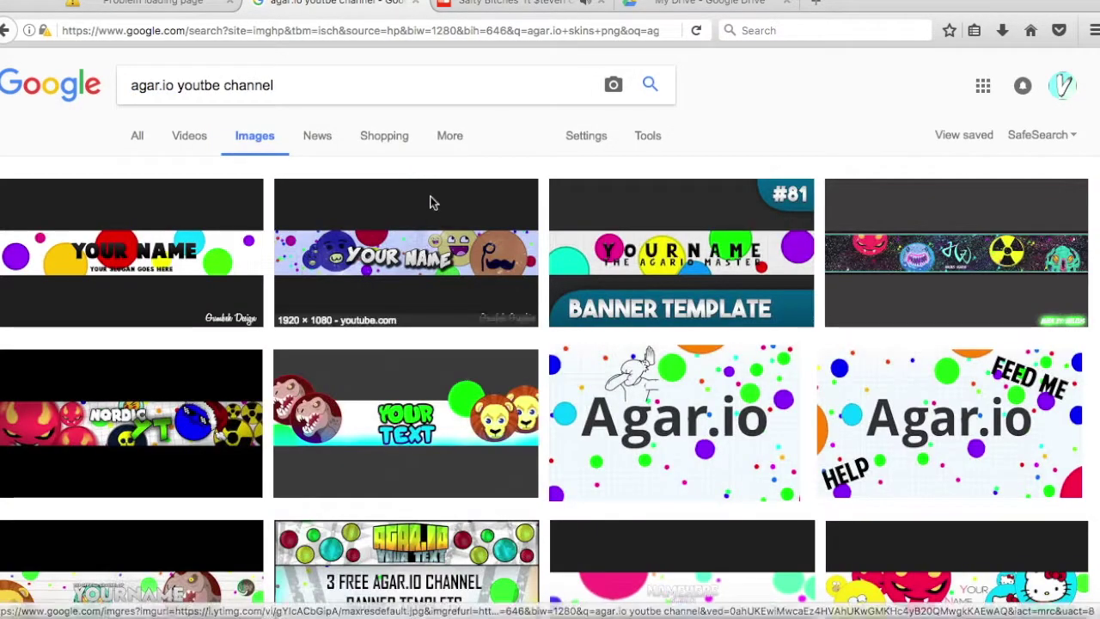
scroll(421, 257, down, 8)
scroll(419, 299, down, 5)
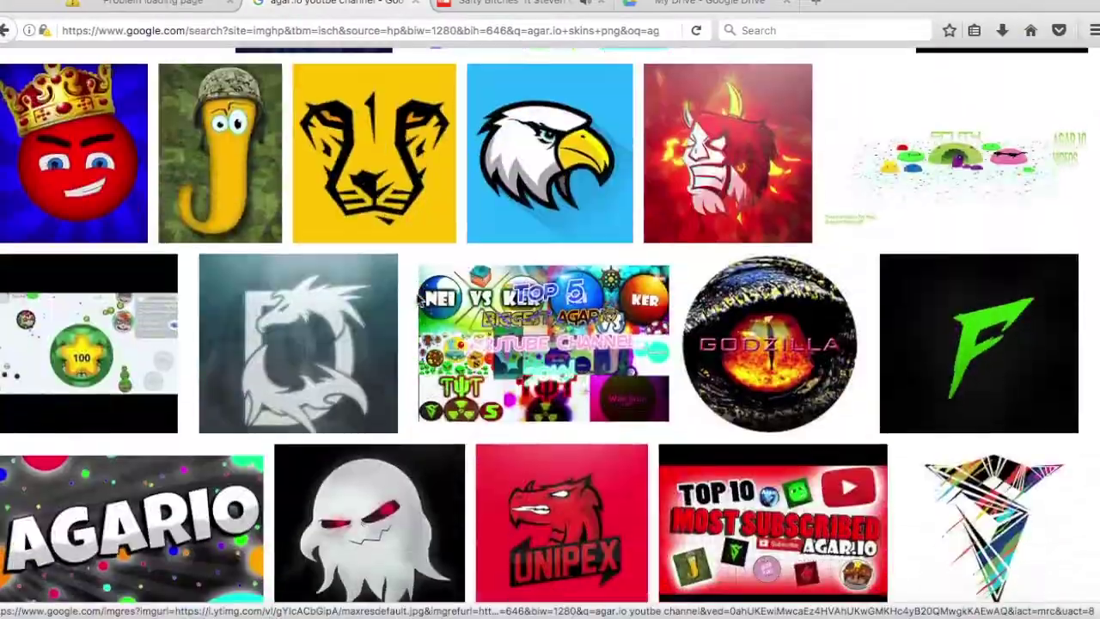
scroll(418, 299, up, 15)
drag(273, 82, 177, 82)
text(backgrounds)
key(Return)
scroll(504, 227, down, 5)
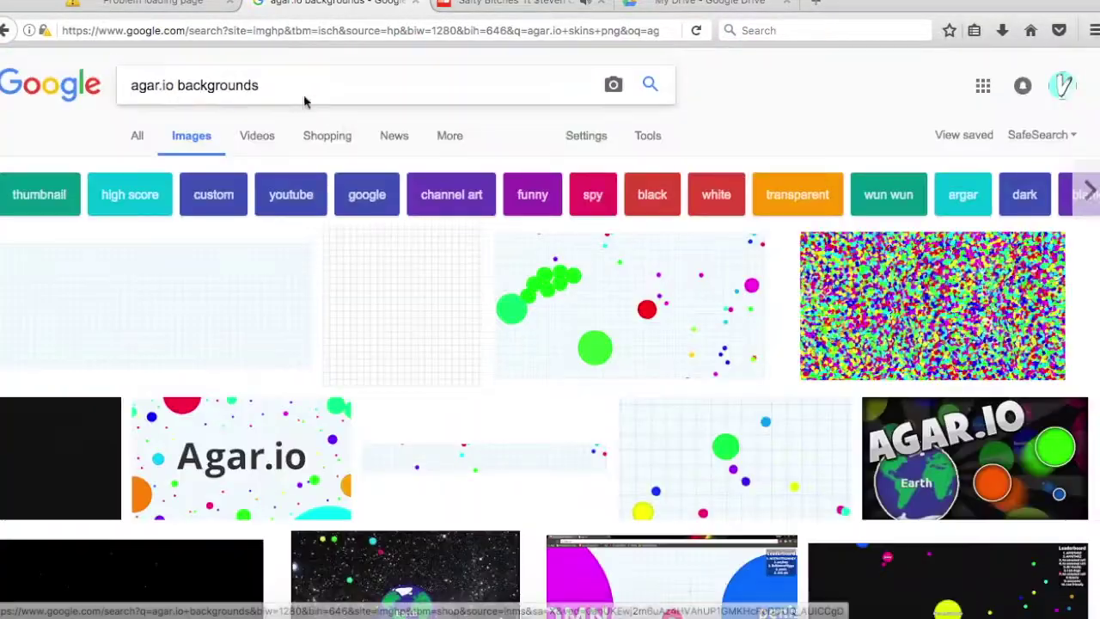
Change the image search to 'agar.io skins png'
drag(258, 85, 177, 85)
text(skains)
key(Return)
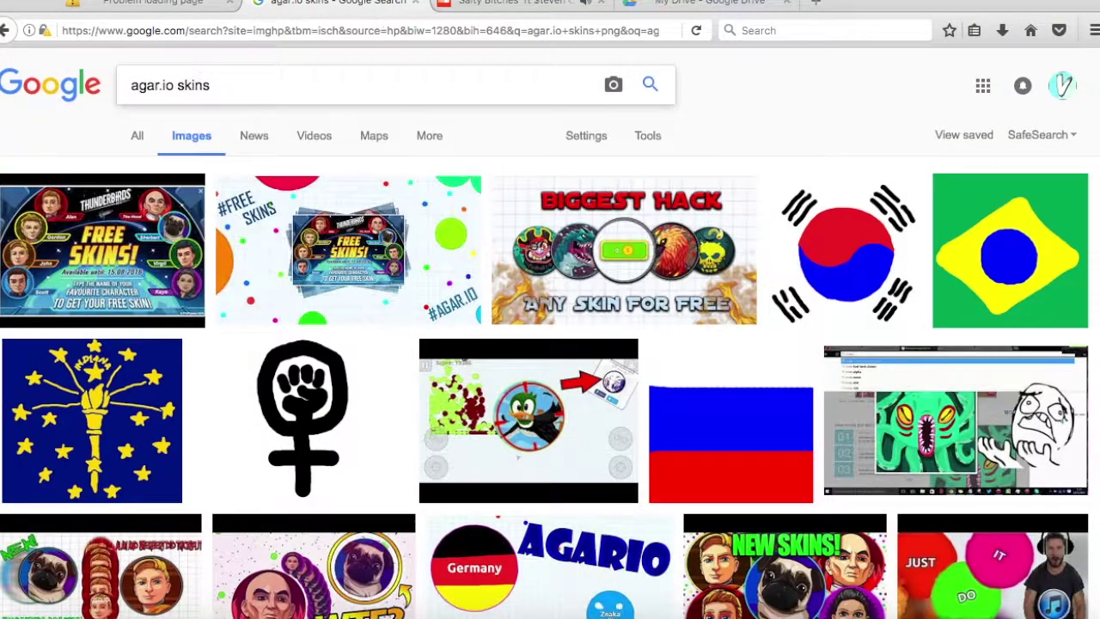
text(png)
key(Return)
scroll(550, 344, down, 5)
Preview several agar.io skins and save the orange bear skin image
click(1009, 111)
click(812, 413)
click(732, 493)
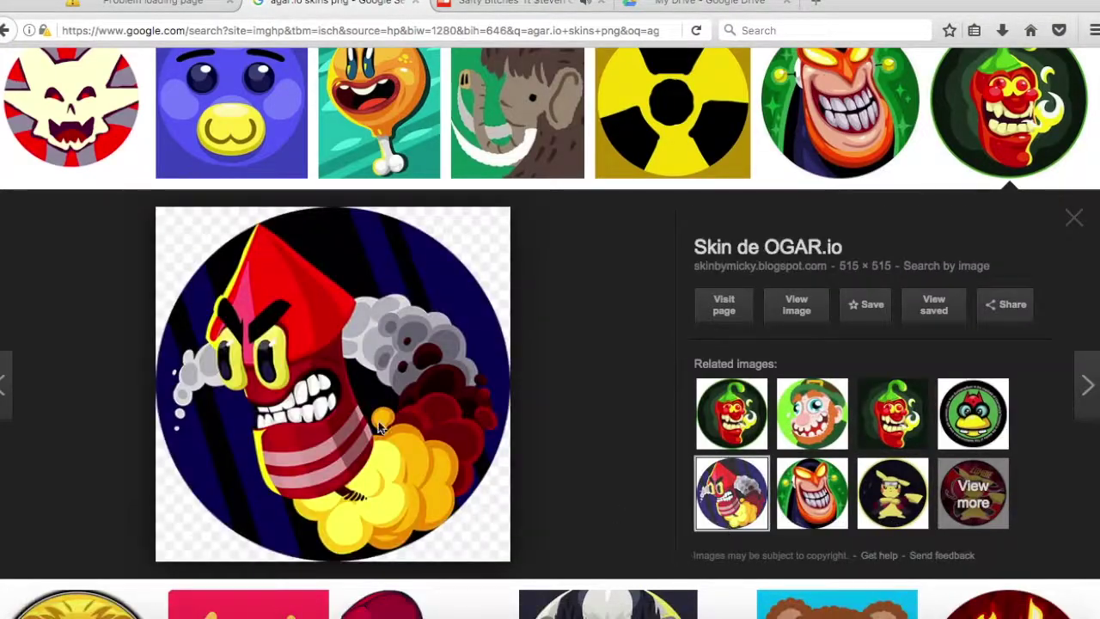
click(71, 112)
click(973, 412)
scroll(550, 344, down, 6)
click(78, 112)
click(812, 423)
right_click(406, 314)
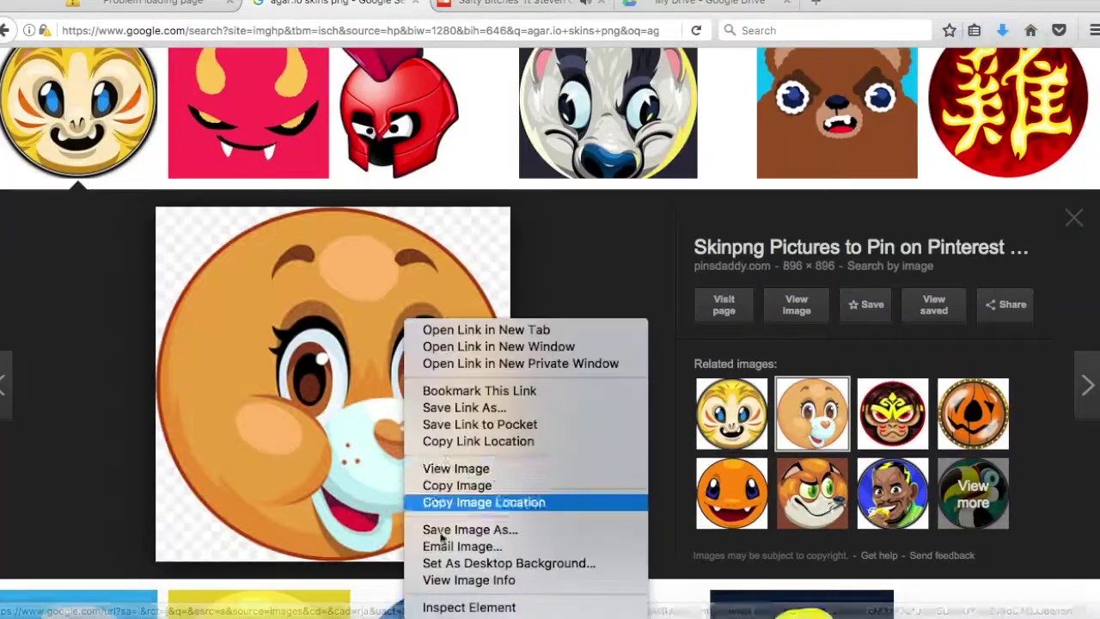
click(491, 501)
Save the Char skin and place the downloaded skins into the banner
click(892, 423)
click(732, 503)
right_click(353, 315)
click(429, 407)
click(1006, 30)
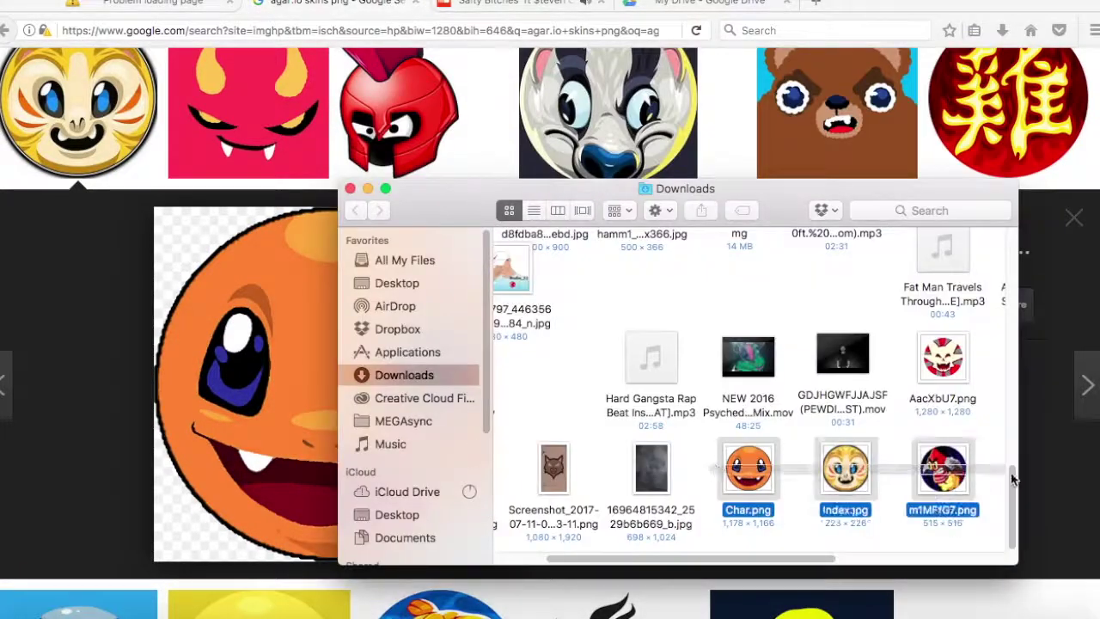
drag(811, 521, 335, 307)
key(Return)
Arrange the New and firework skins, delete the index skin, and move skins below the rectangles
drag(198, 215, 582, 204)
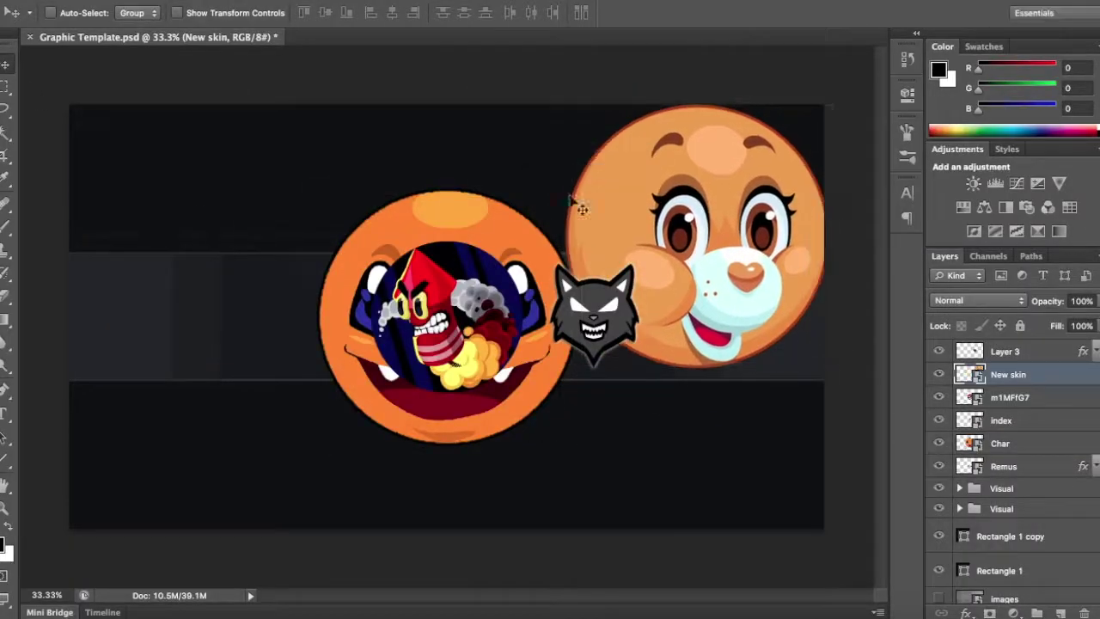
key(Return)
drag(430, 318, 252, 184)
key(Return)
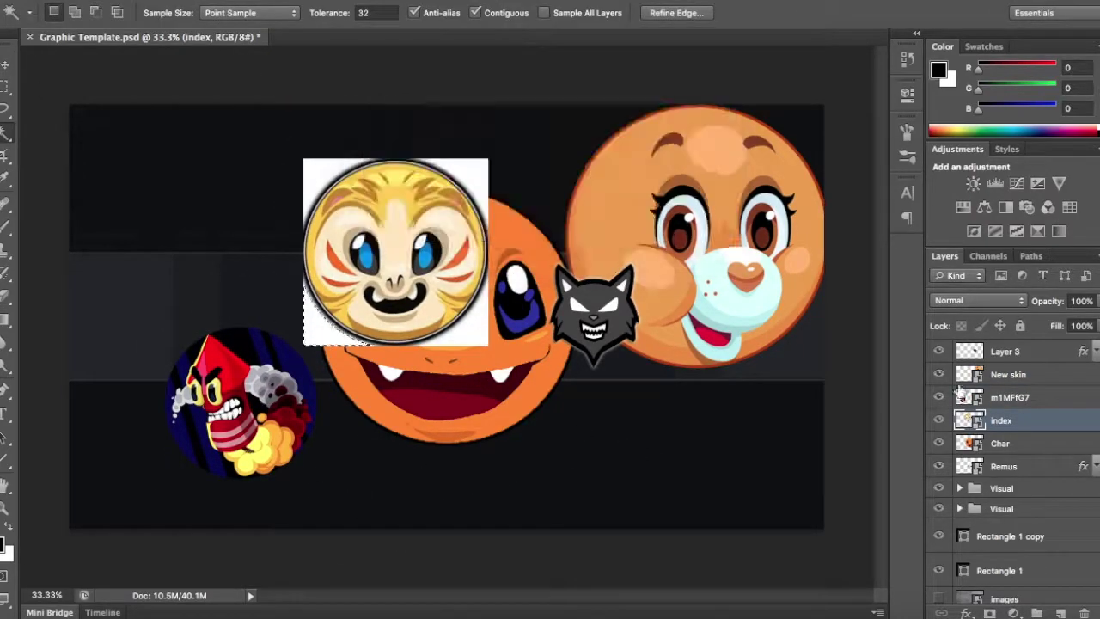
key(Delete)
drag(1001, 374, 1002, 494)
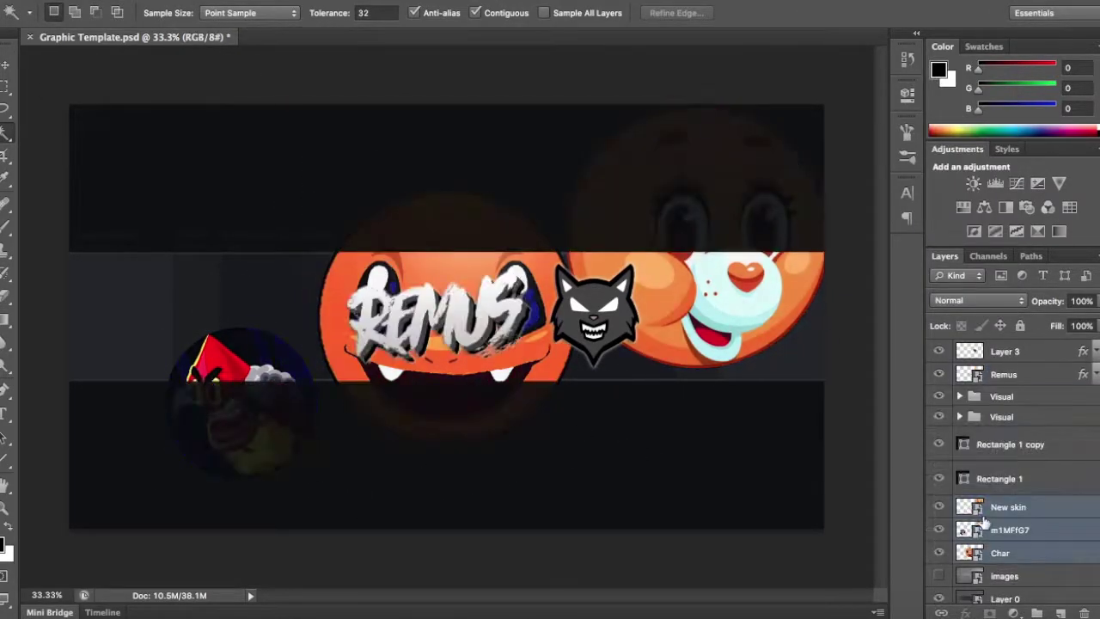
Move the New skin right of the wolf logo and resize the Char skin up-left
click(1008, 507)
key(ctrl+t)
drag(750, 292, 773, 292)
key(Return)
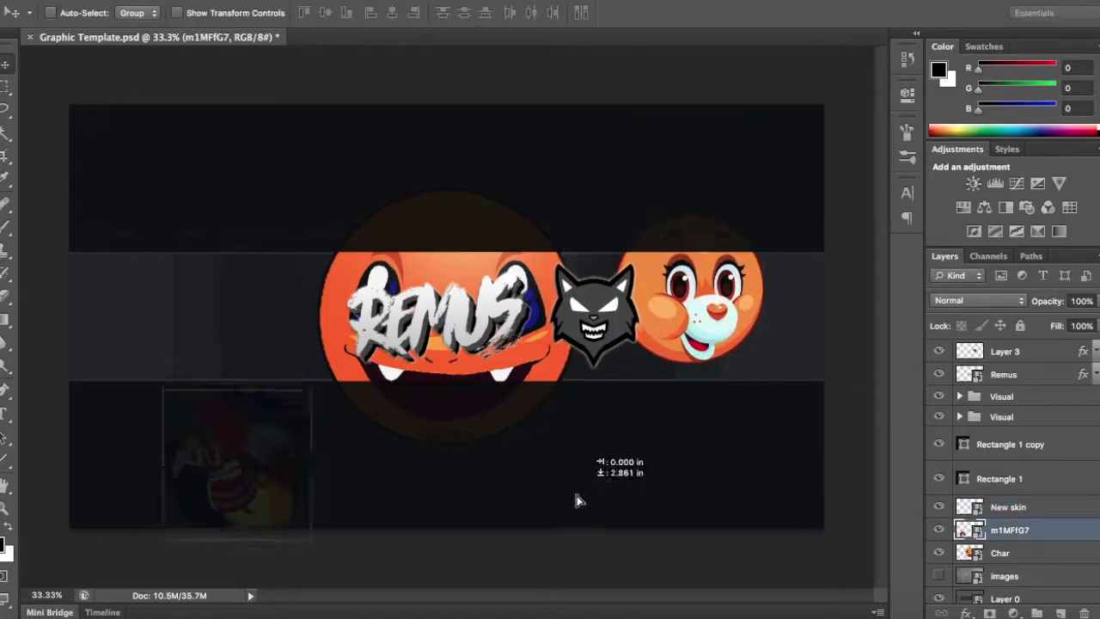
click(1000, 553)
key(ctrl+t)
drag(585, 184, 464, 252)
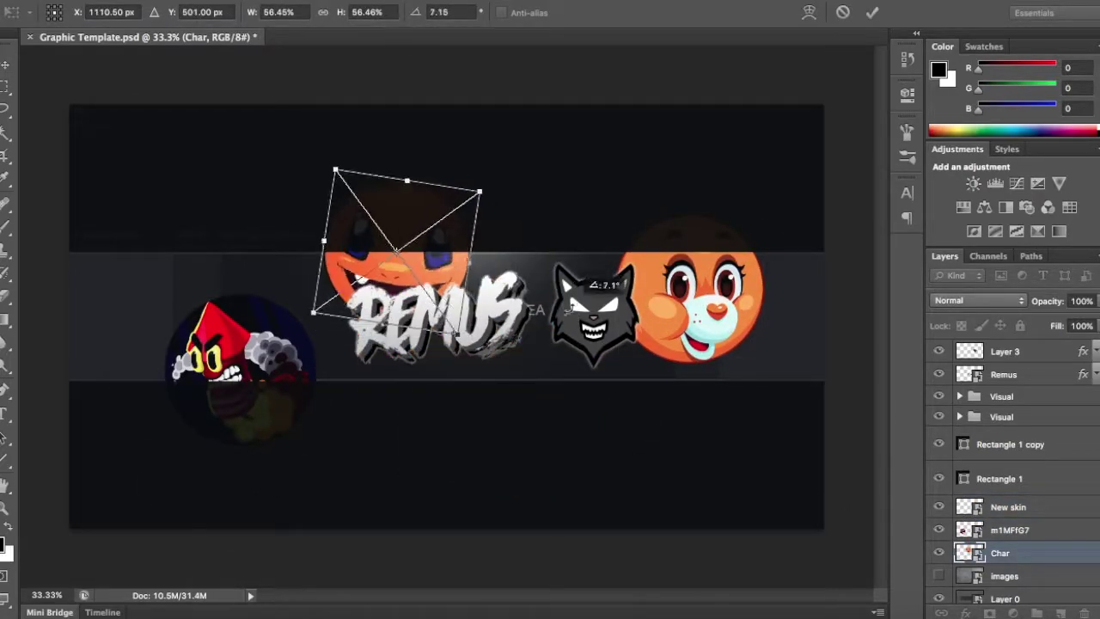
key(Return)
Show the images background layer and delete the three skin layers
click(939, 576)
shift+click(1008, 507)
drag(1008, 553, 1025, 594)
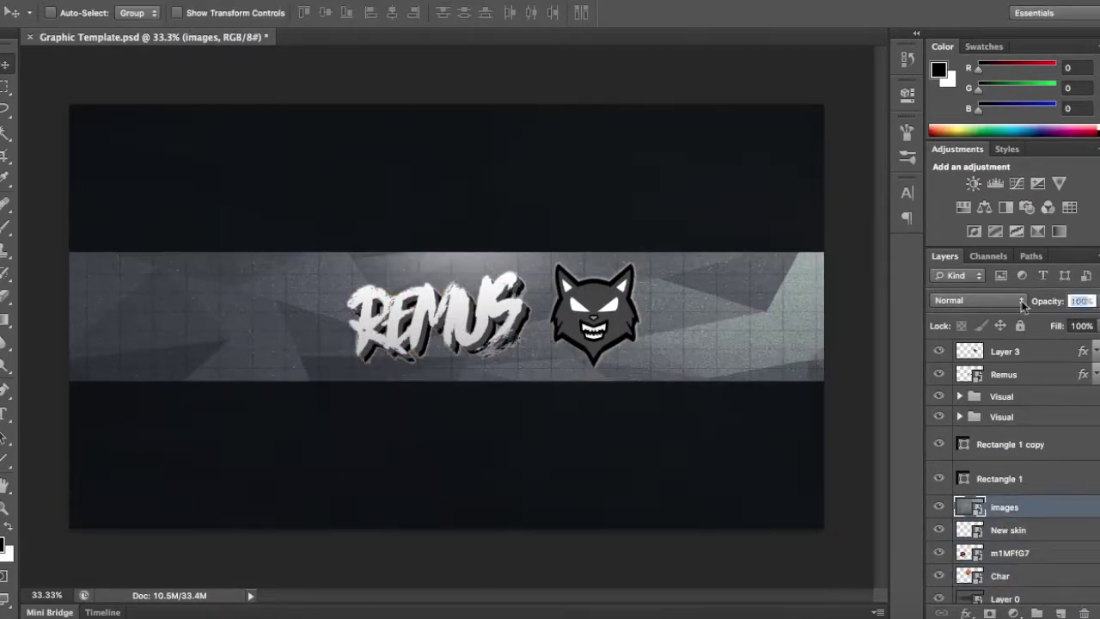
key(Delete)
click(1051, 567)
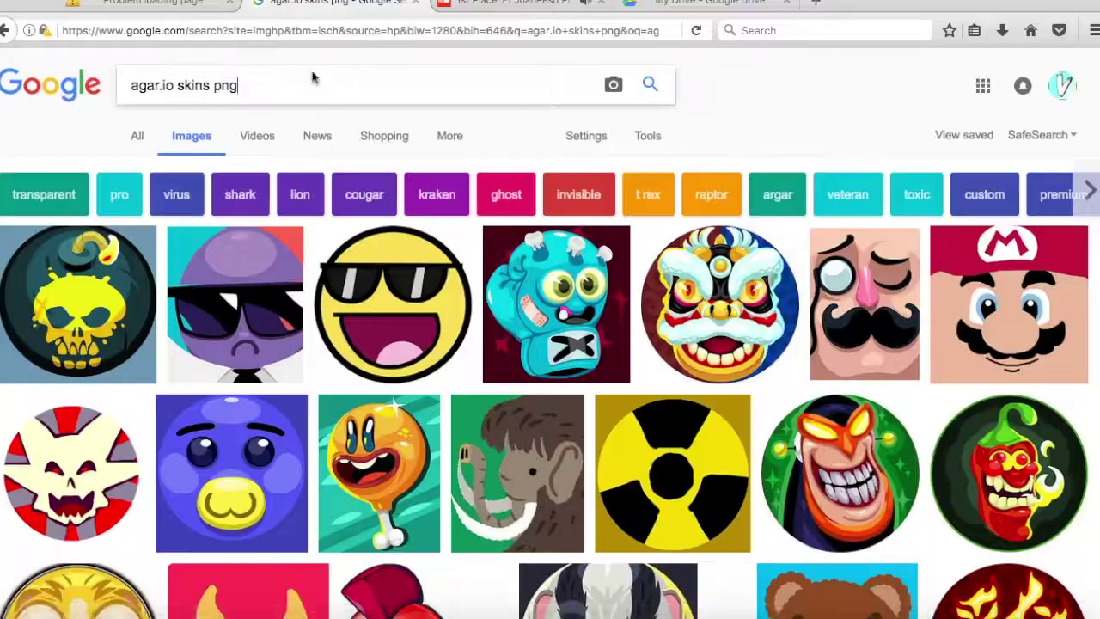
Place an agar.io backgrounds gameplay image below Rectangle 1 and put images above maxresdefault
triple_click(312, 76)
text(agar.io backgrounds)
key(Return)
scroll(538, 241, down, 5)
click(130, 112)
right_click(256, 319)
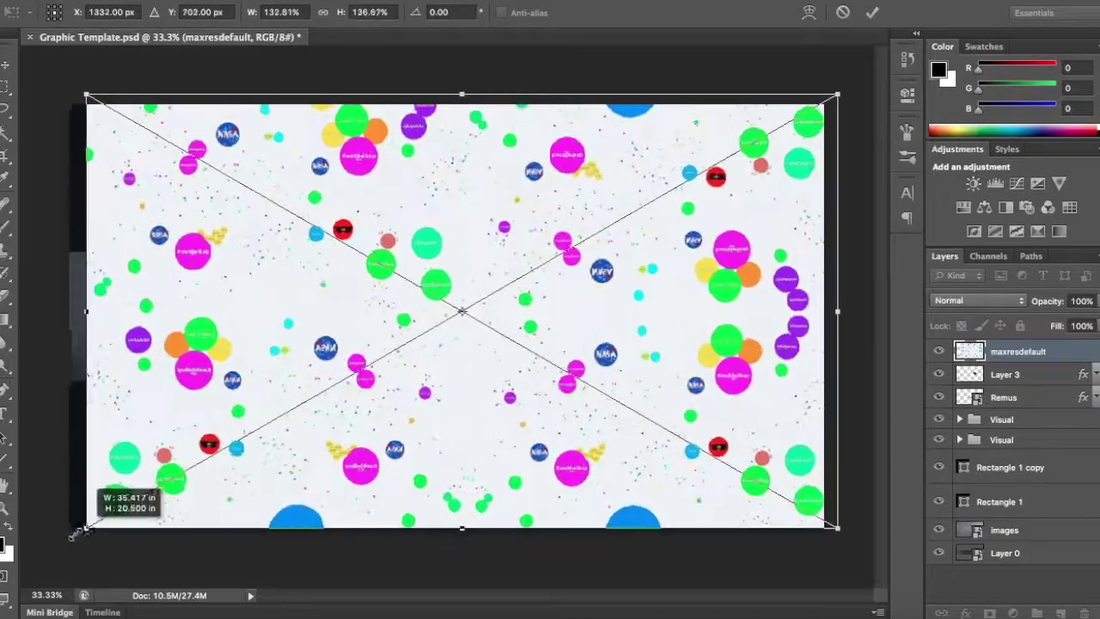
key(Return)
drag(1018, 351, 1050, 507)
drag(1048, 300, 1074, 300)
Confirm the wolf logo's layer style, then open and close the images smart object contents
double_click(1053, 352)
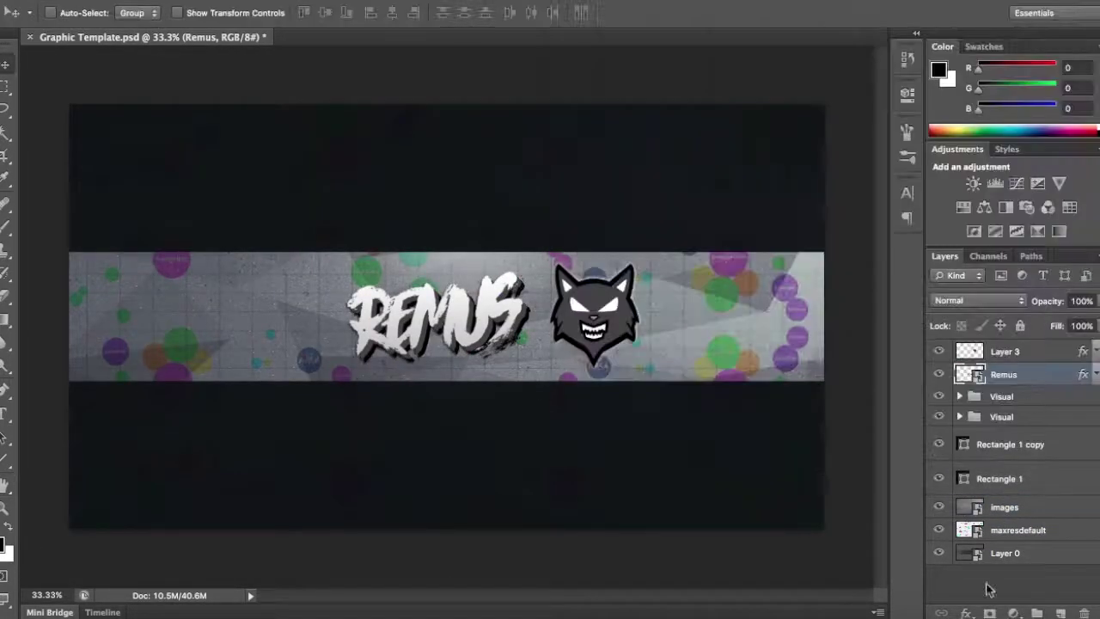
key(Return)
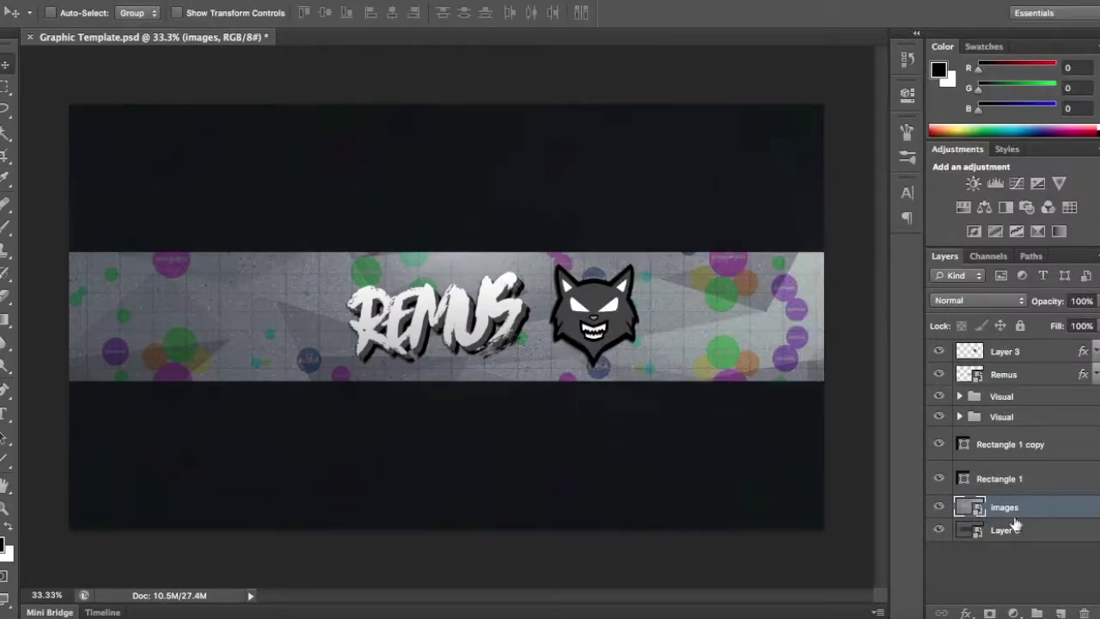
double_click(971, 508)
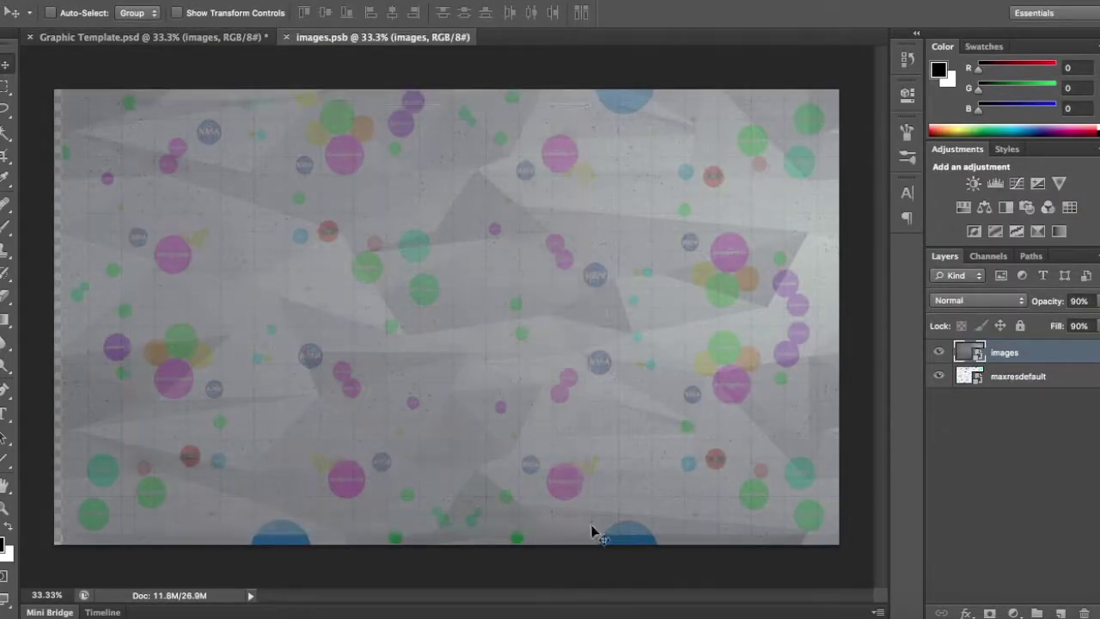
key(ctrl+w)
Save the wolf logo layer's contents as Remus.psb and close that document
double_click(965, 422)
click(707, 300)
click(216, 169)
text(Remus.png)
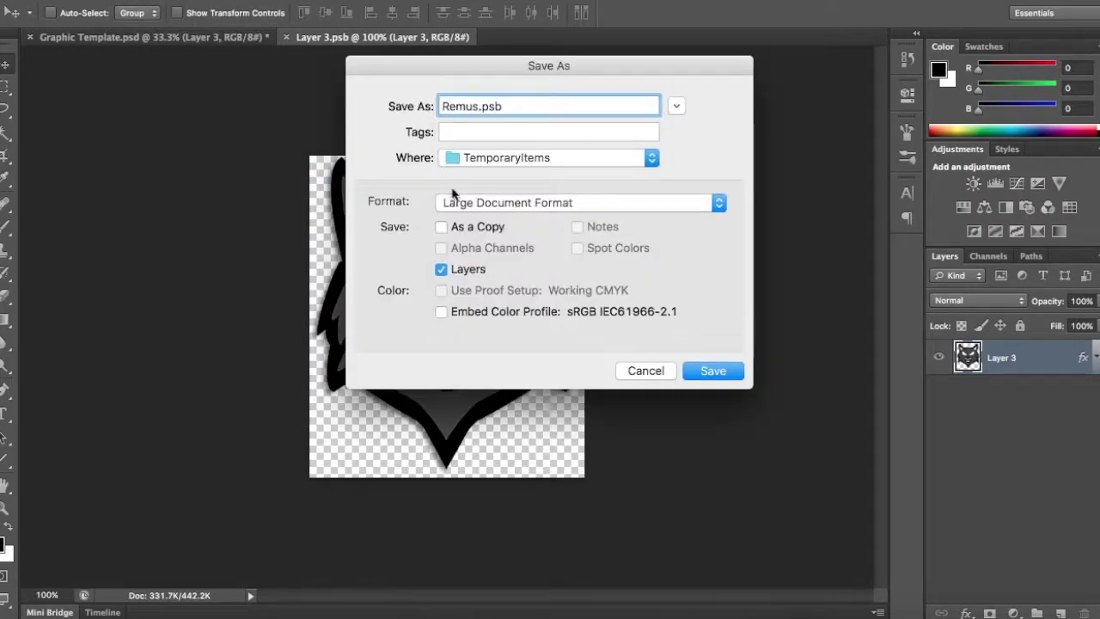
click(714, 371)
click(146, 106)
Create a new square icon document with the background screenshot enlarged to fill it, then choose PNG format
key(ctrl+n)
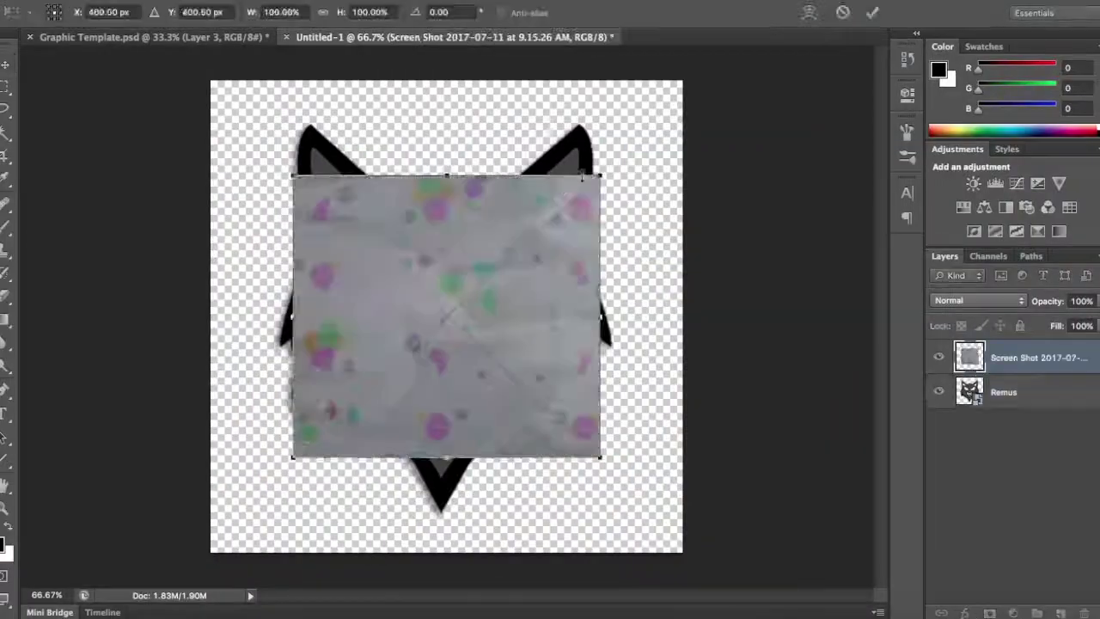
drag(289, 535, 211, 561)
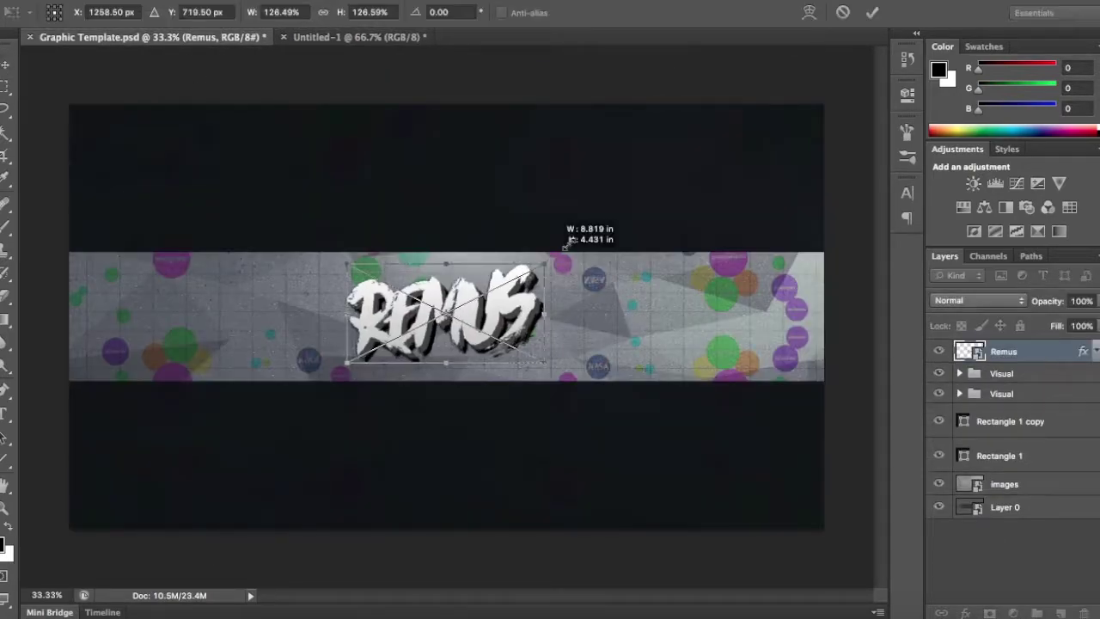
click(939, 484)
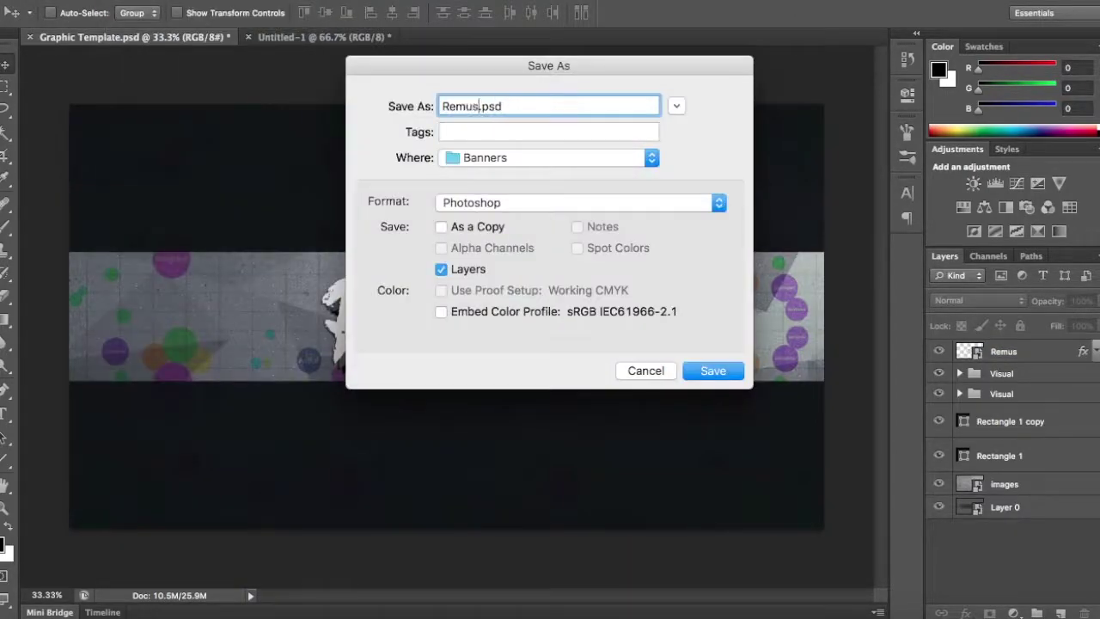
click(564, 209)
Save the banner as PNG with Smallest / Slow compression and no interlace
click(564, 216)
key(Return)
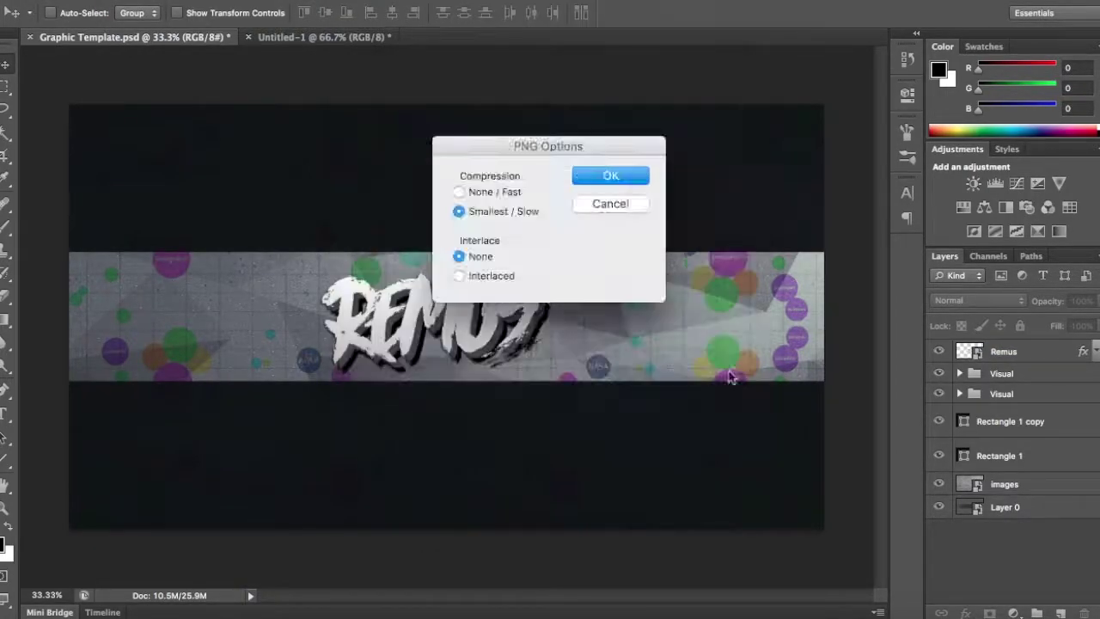